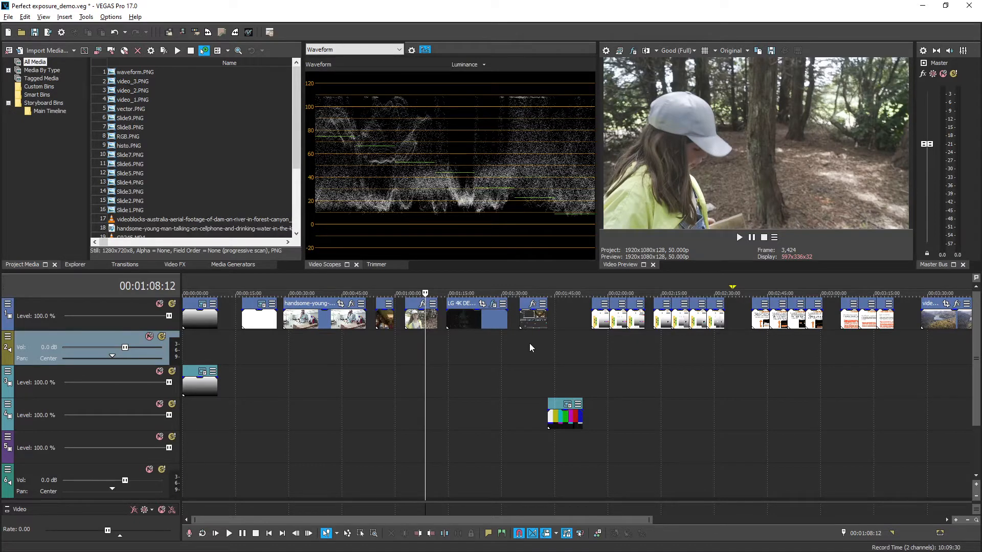
# Step: Park the playhead on the screen-recording clip at 00:01:38:11 to show its luminance waveform
pyautogui.click(535, 350)
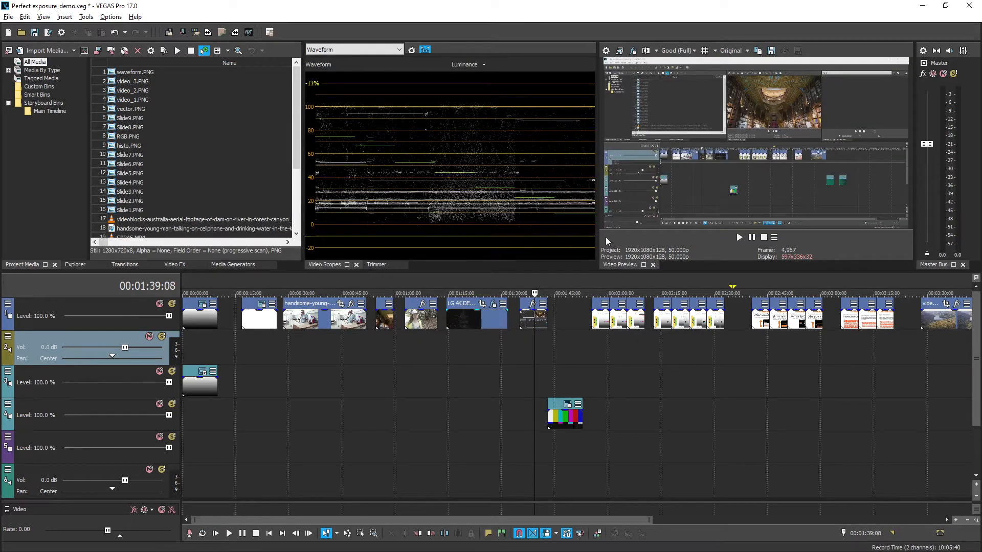
pyautogui.click(530, 340)
pyautogui.press('space')
pyautogui.press('Left')
pyautogui.press('Left')
pyautogui.press('Left')
pyautogui.press('Left')
pyautogui.press('Left')
pyautogui.press('Left')
pyautogui.press('Left')
pyautogui.press('Left')
pyautogui.press('Left')
pyautogui.press('Left')
pyautogui.press('Left')
pyautogui.press('Left')
pyautogui.press('Left')
pyautogui.press('Left')
pyautogui.press('Left')
pyautogui.press('Left')
pyautogui.press('Left')
pyautogui.press('Left')
pyautogui.press('Left')
pyautogui.press('Left')
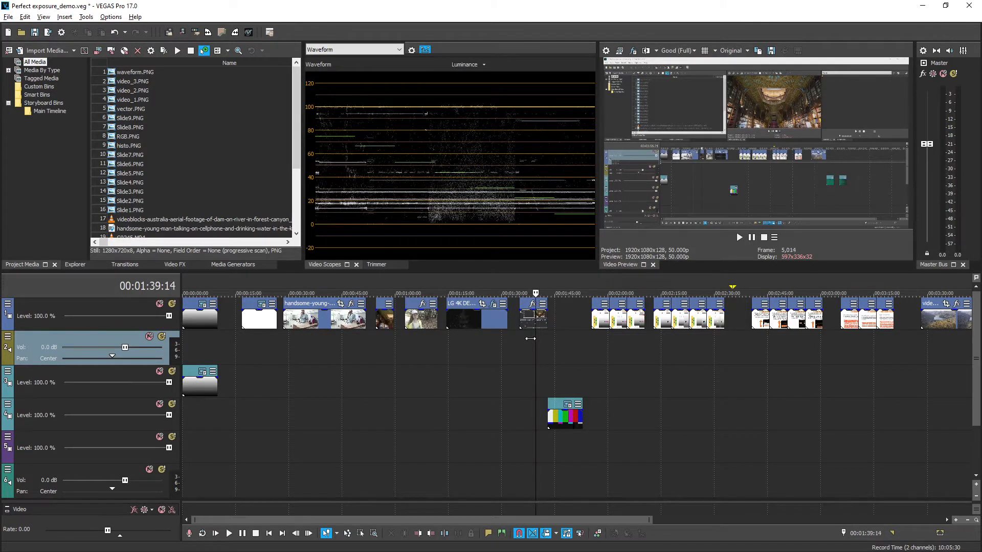
pyautogui.press('Right')
pyautogui.press('Right')
pyautogui.press('Right')
pyautogui.press('Right')
pyautogui.press('Right')
pyautogui.click(531, 338)
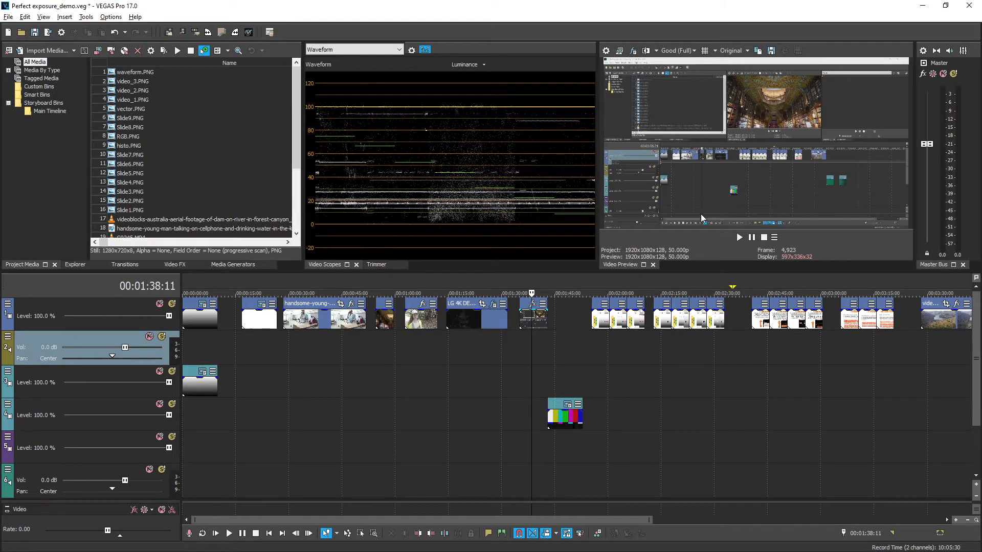
# Step: Examine the waveform levels and review the Studio RGB (16/64 to 235/940) option in the video scopes settings
pyautogui.moveTo(321, 134)
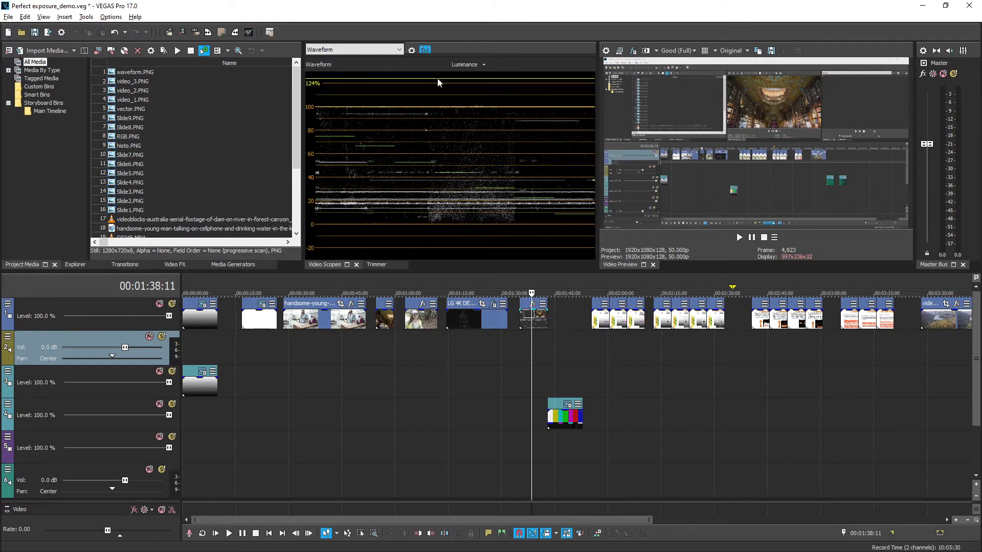
pyautogui.click(413, 48)
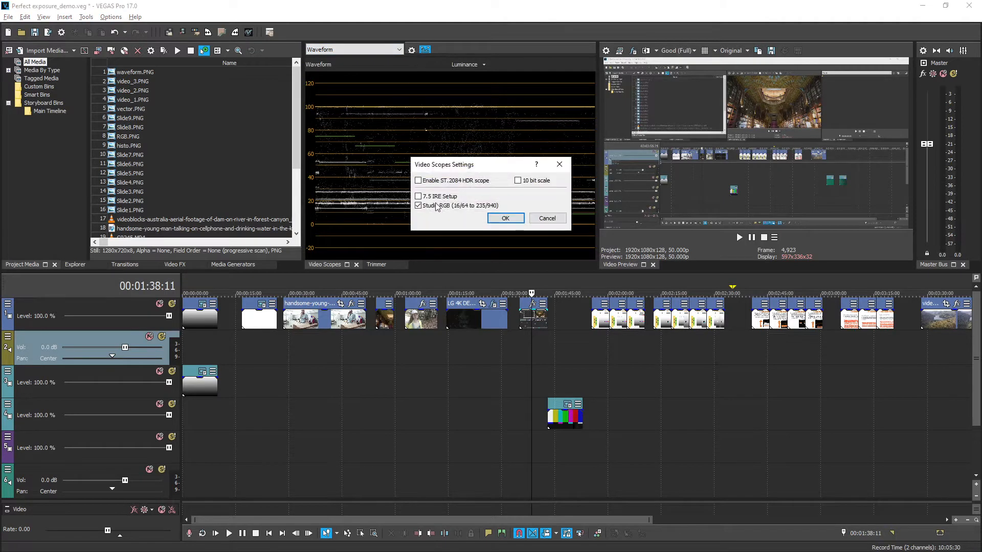
pyautogui.click(555, 218)
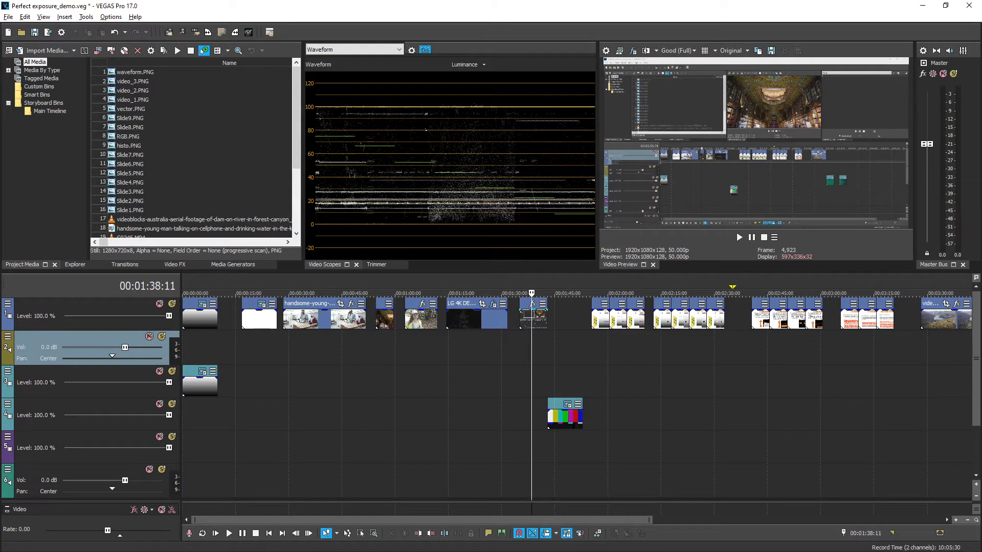
# Step: Switch to the OBS settings and review the color format, color space and color range in the advanced options
pyautogui.hotkey('alt', 'Tab')
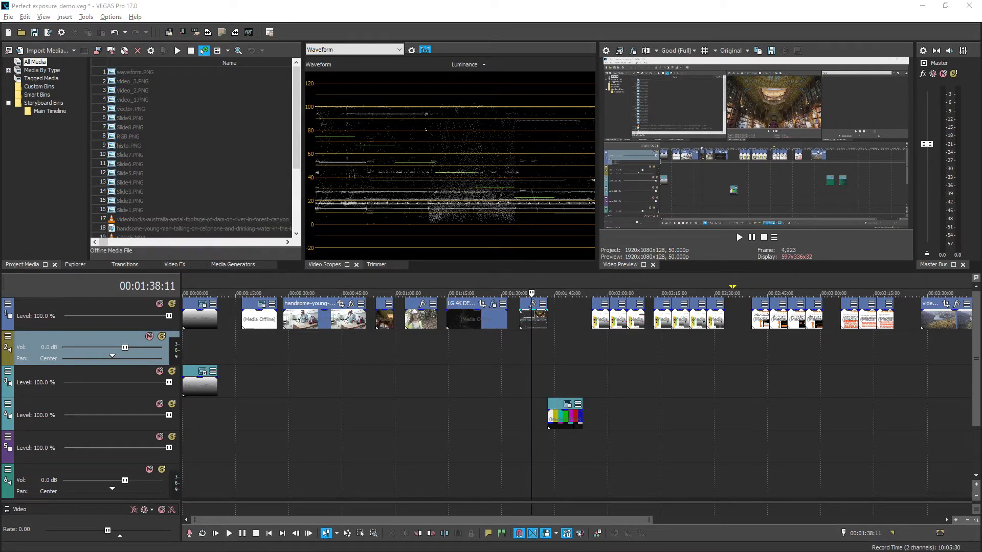
pyautogui.moveTo(0, 121); pyautogui.dragTo(500, 81)
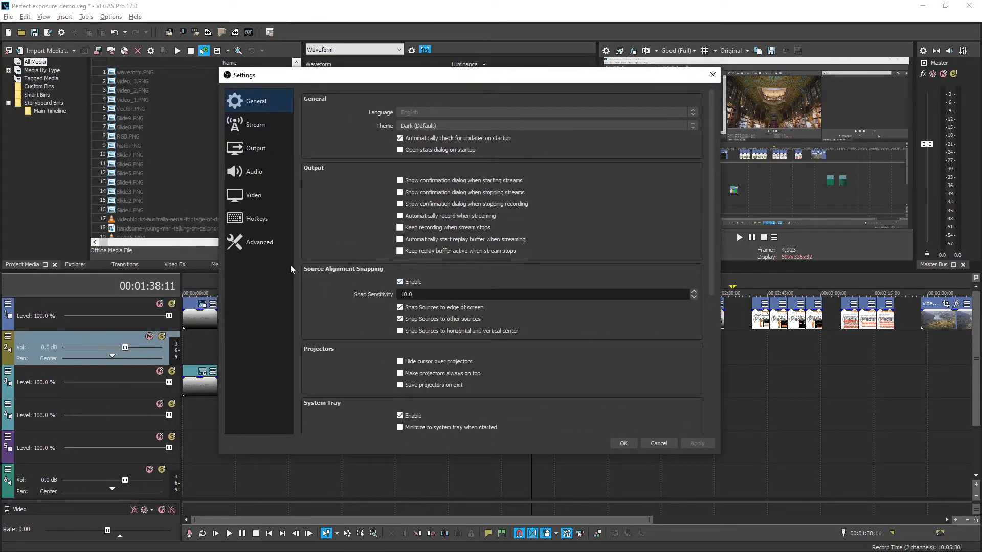
pyautogui.click(264, 244)
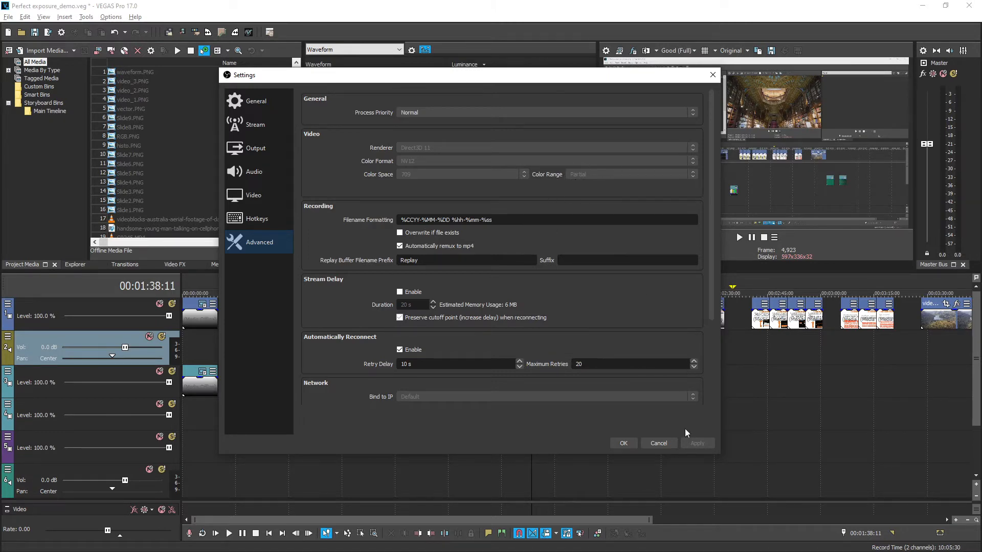
pyautogui.click(658, 443)
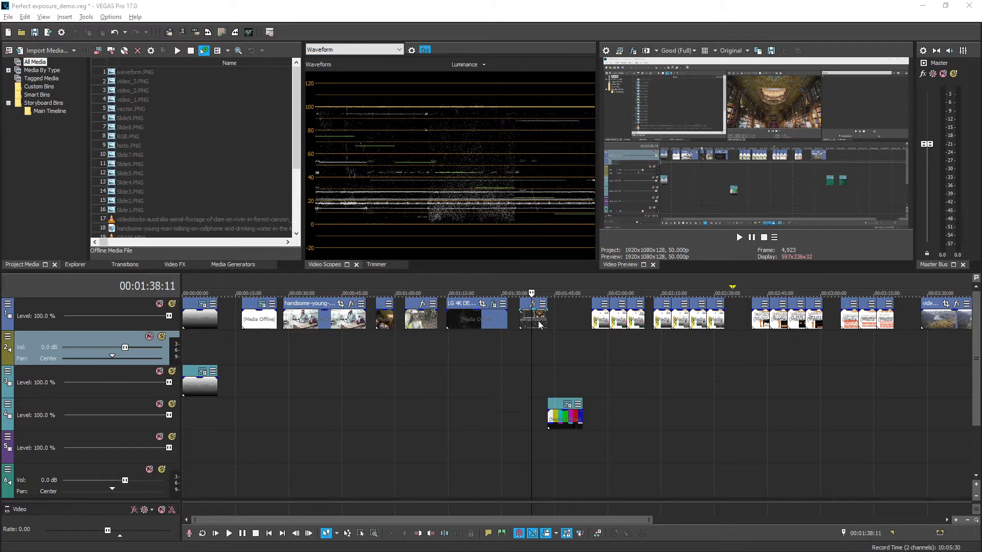
# Step: Compare the screen recording's waveform at 00:01:37:22 between the PC and Original preview levels, finishing on Original
pyautogui.click(530, 338)
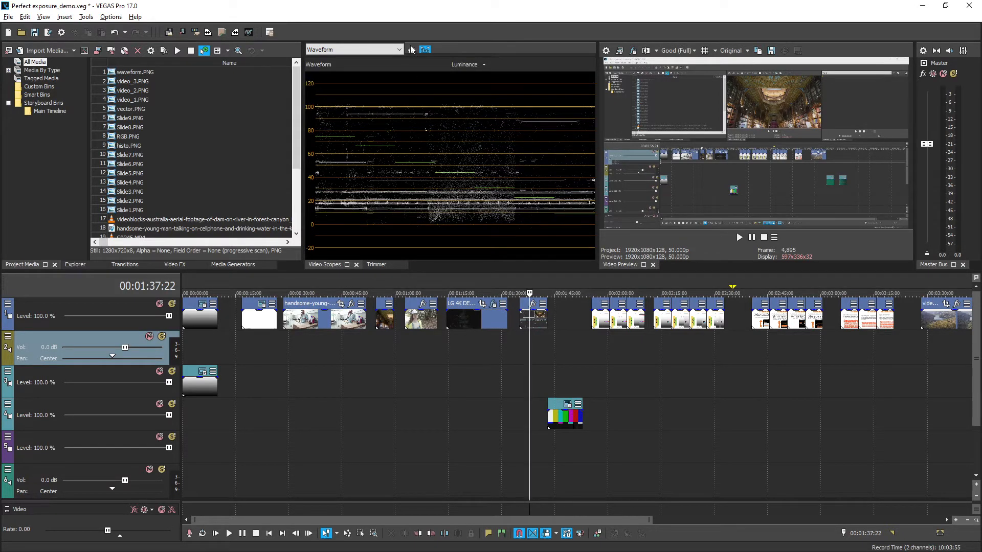
pyautogui.click(742, 50)
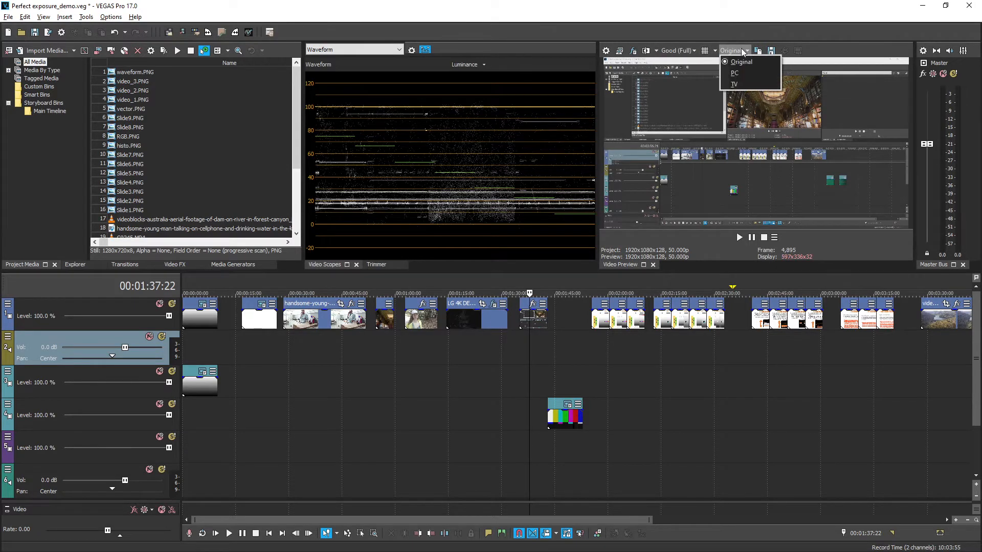
pyautogui.click(744, 73)
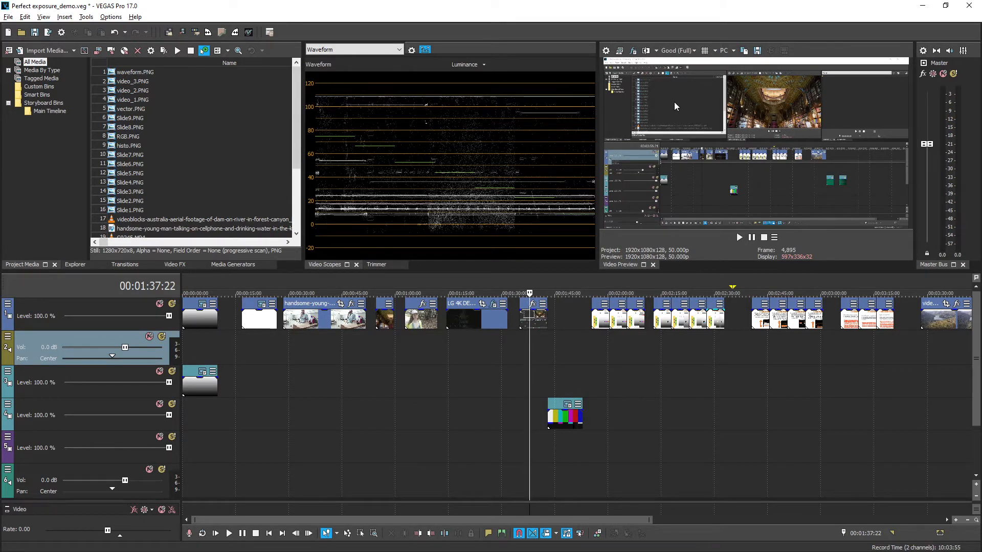
pyautogui.click(731, 52)
pyautogui.click(739, 64)
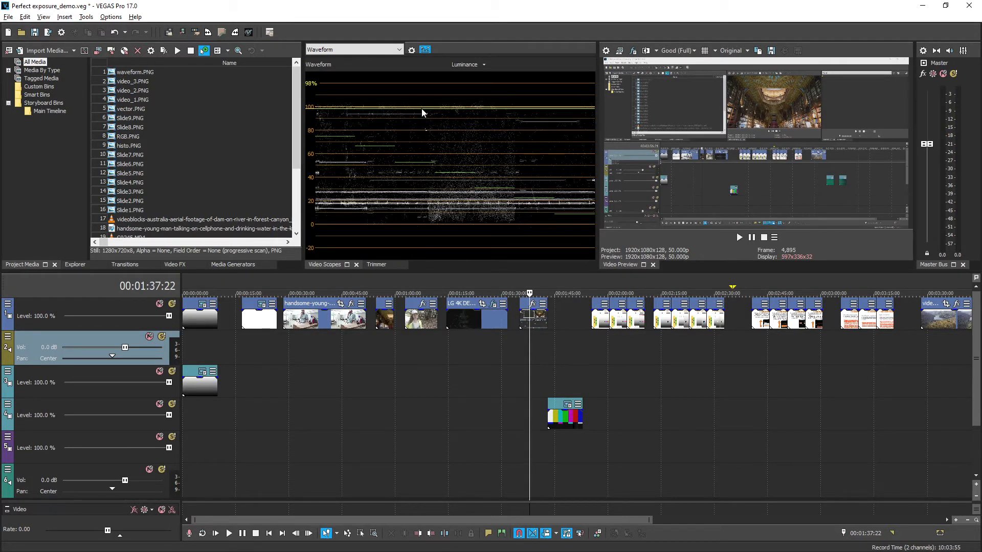
pyautogui.click(742, 53)
pyautogui.click(744, 72)
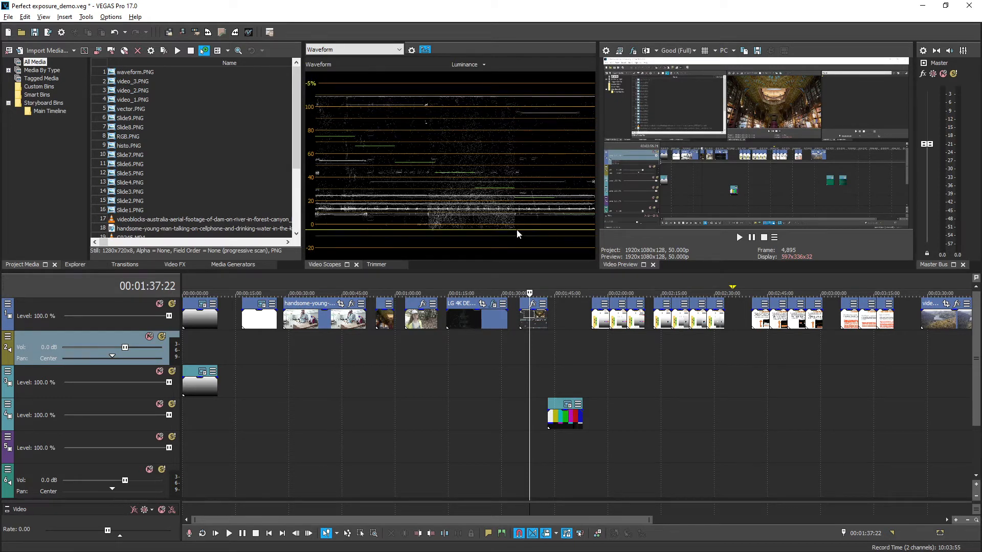
pyautogui.click(730, 50)
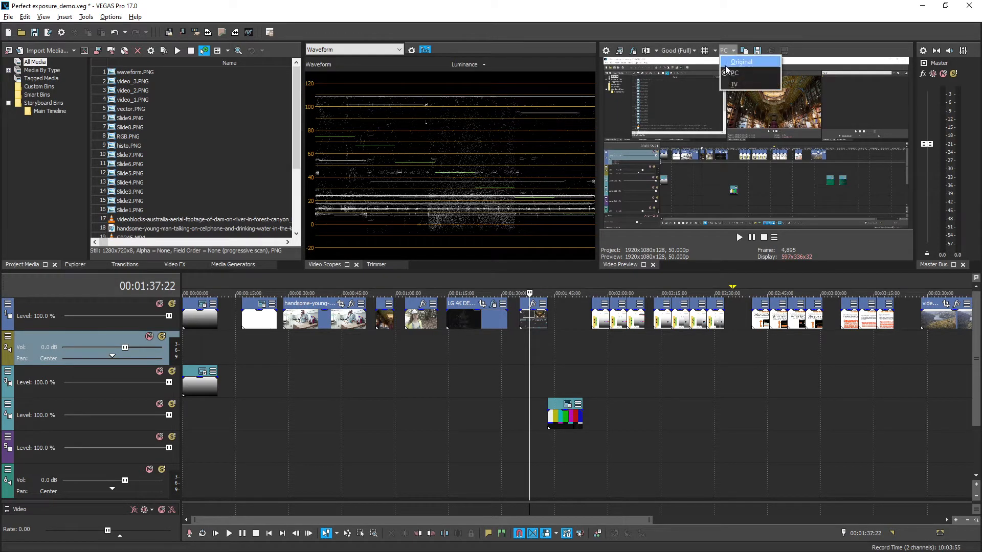
pyautogui.click(740, 62)
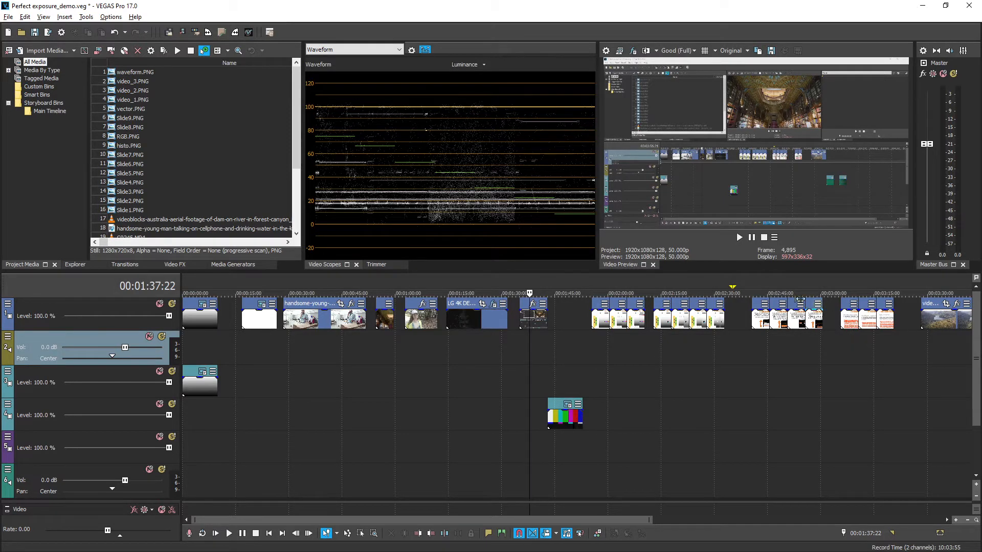
# Step: Load video_1.PNG from the project media into the Trimmer
pyautogui.click(378, 265)
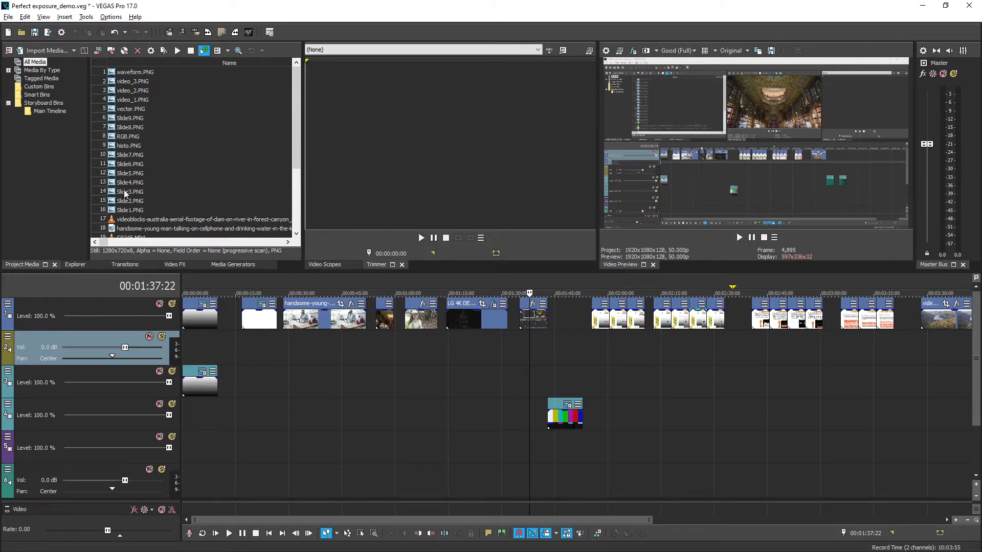
pyautogui.moveTo(131, 100); pyautogui.dragTo(400, 127)
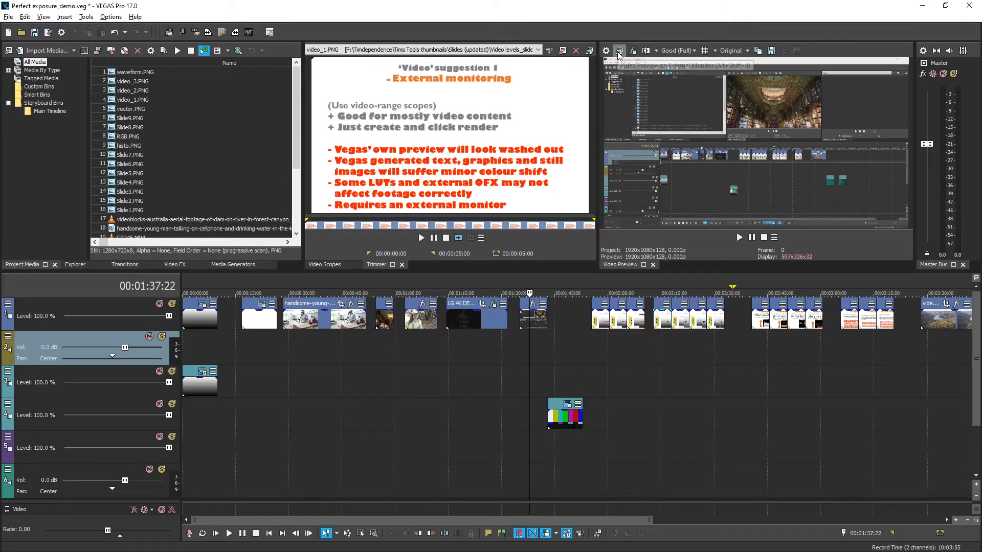
# Step: Review the Windows Graphics Card preview device options, including the studio RGB to computer RGB adjustment, and cancel the preferences
pyautogui.rightClick(727, 131)
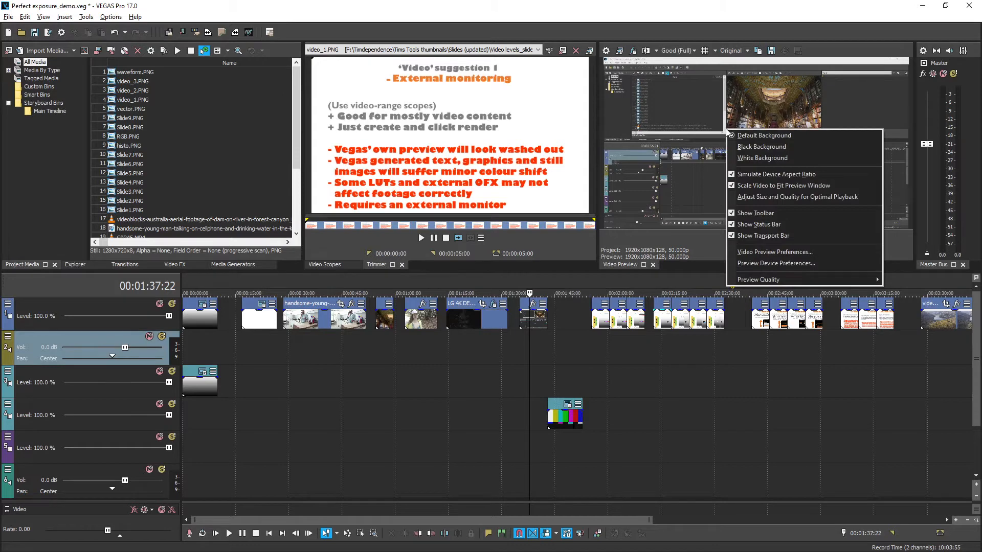
pyautogui.click(809, 264)
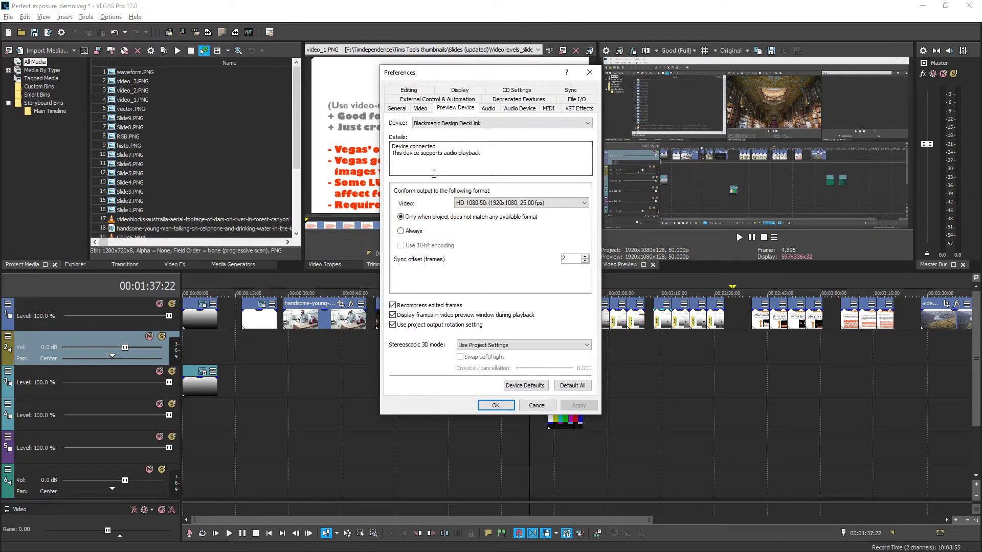
pyautogui.click(588, 123)
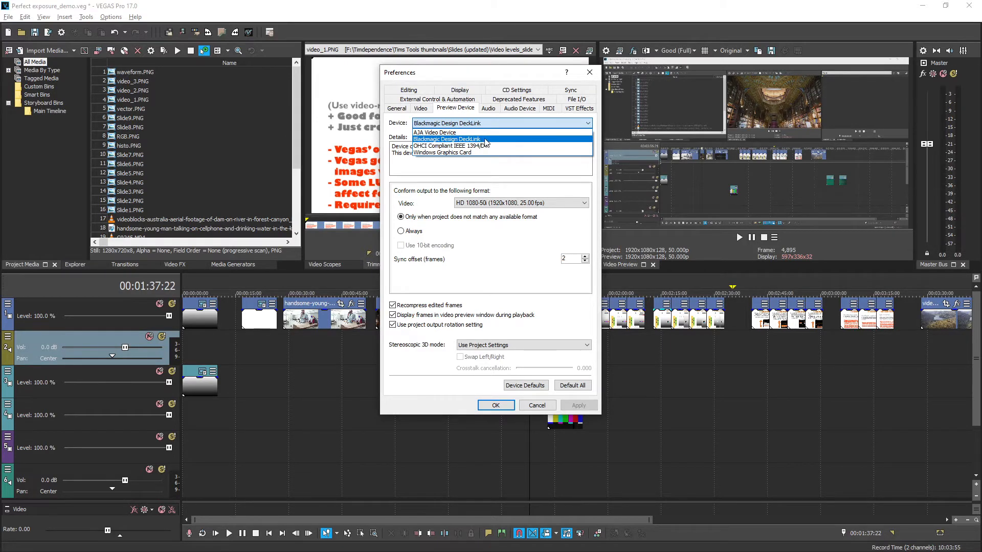
pyautogui.click(446, 154)
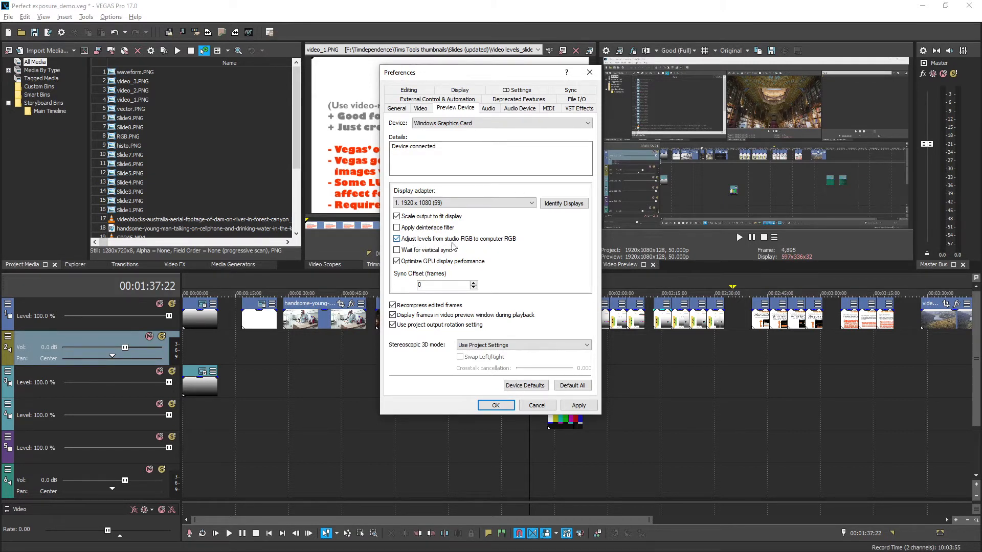
pyautogui.click(537, 405)
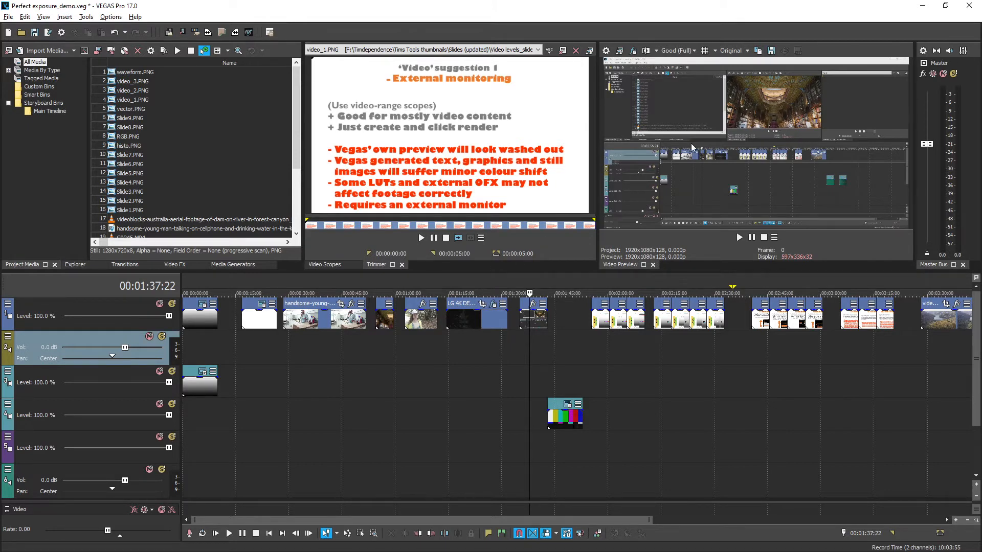
# Step: Preview the screen recording at 00:01:38:15 with PC levels, and restore the preview levels to Original
pyautogui.click(532, 336)
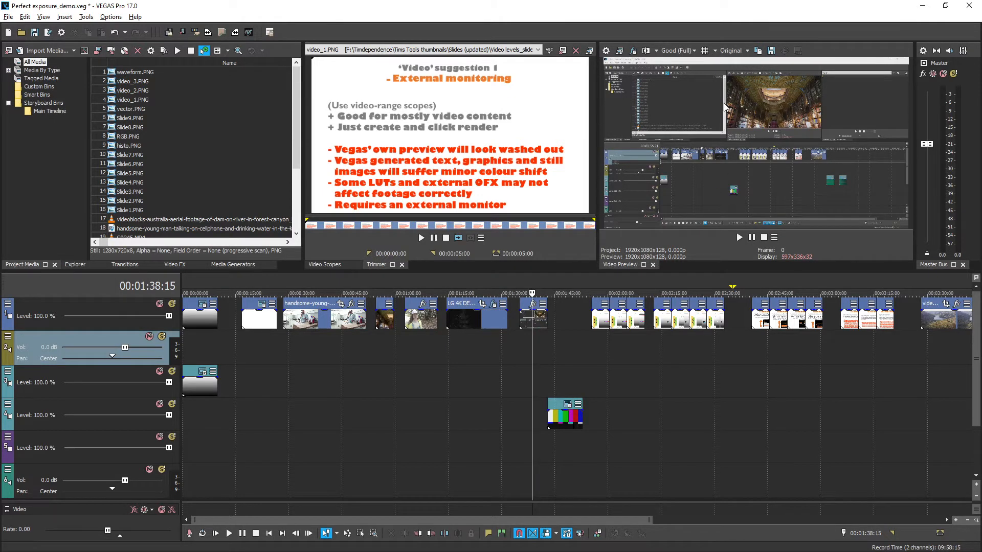
pyautogui.click(742, 50)
pyautogui.click(735, 75)
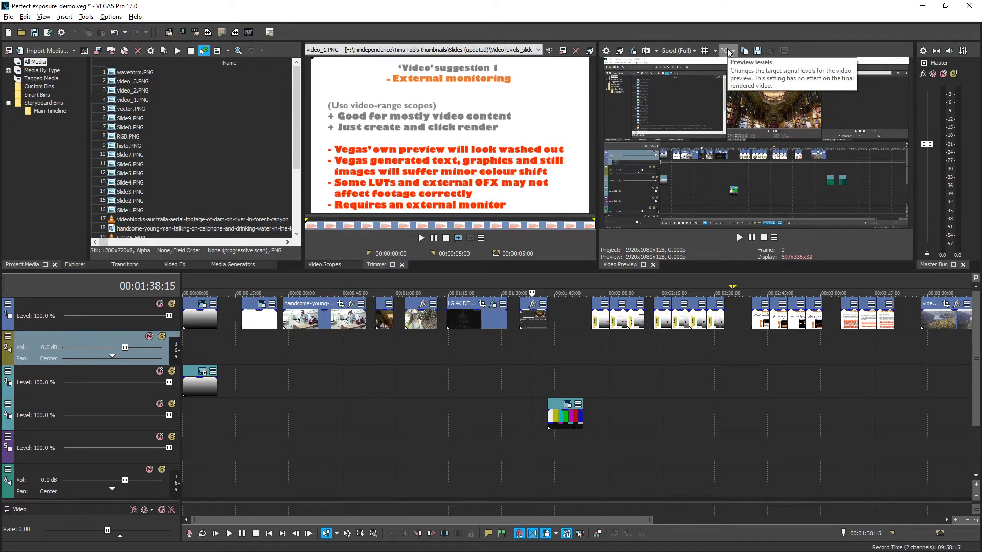
pyautogui.click(727, 48)
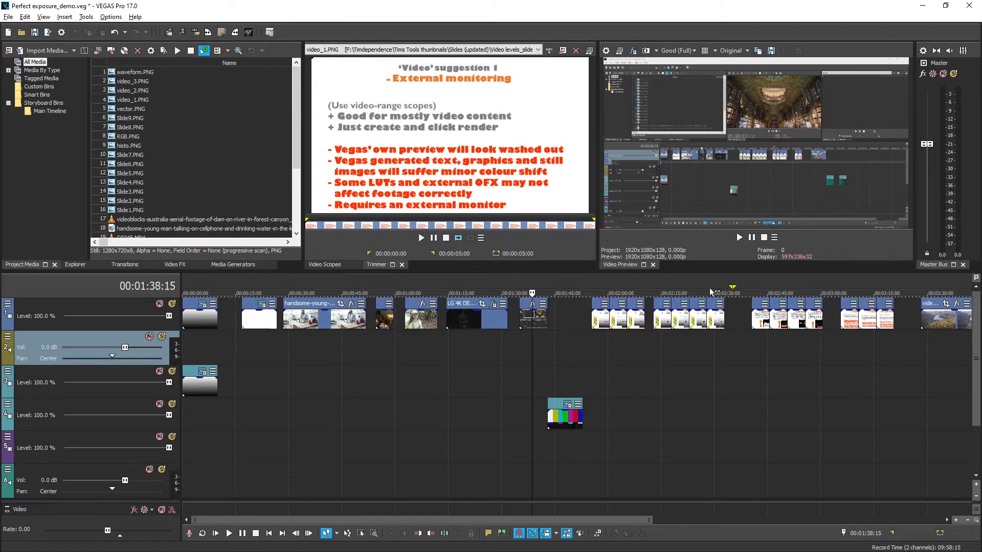
# Step: Compare the color bars at 00:01:47:17 in the preview between PC and Original levels, finishing on Original
pyautogui.click(564, 343)
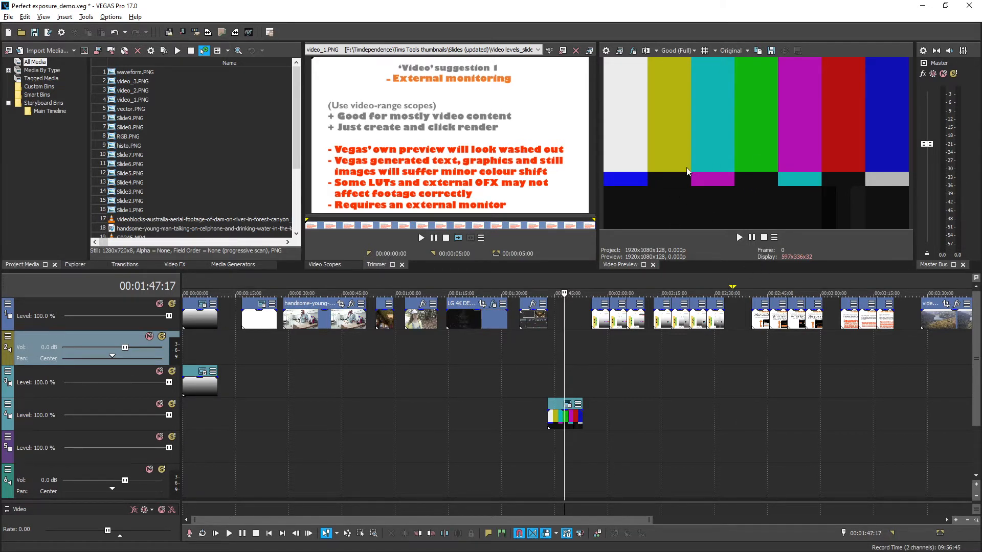
pyautogui.click(742, 51)
pyautogui.click(745, 72)
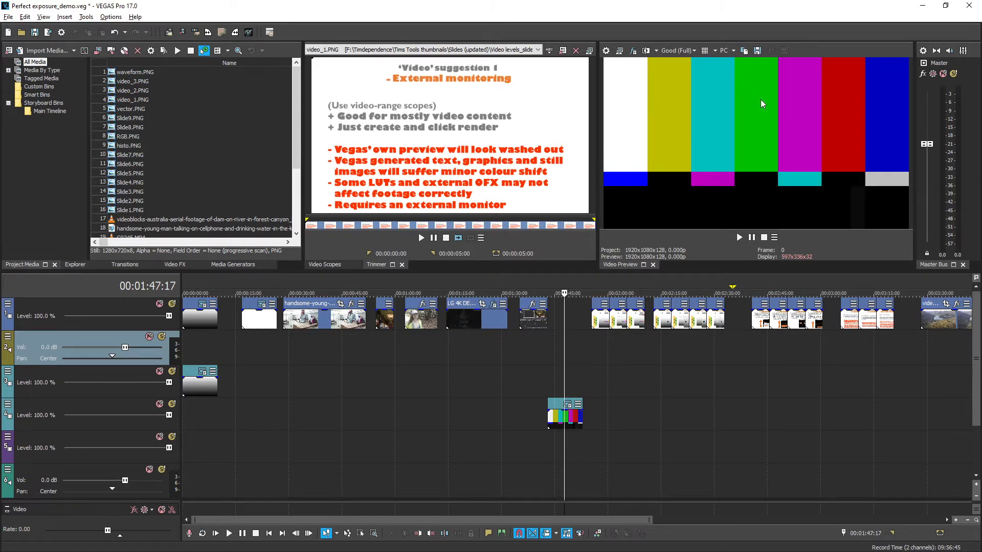
pyautogui.click(726, 51)
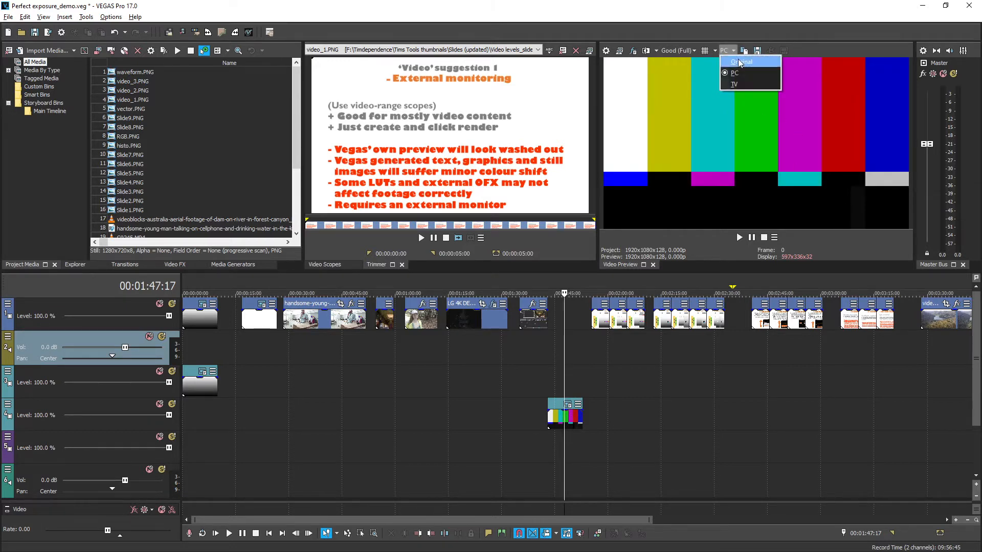
pyautogui.click(736, 61)
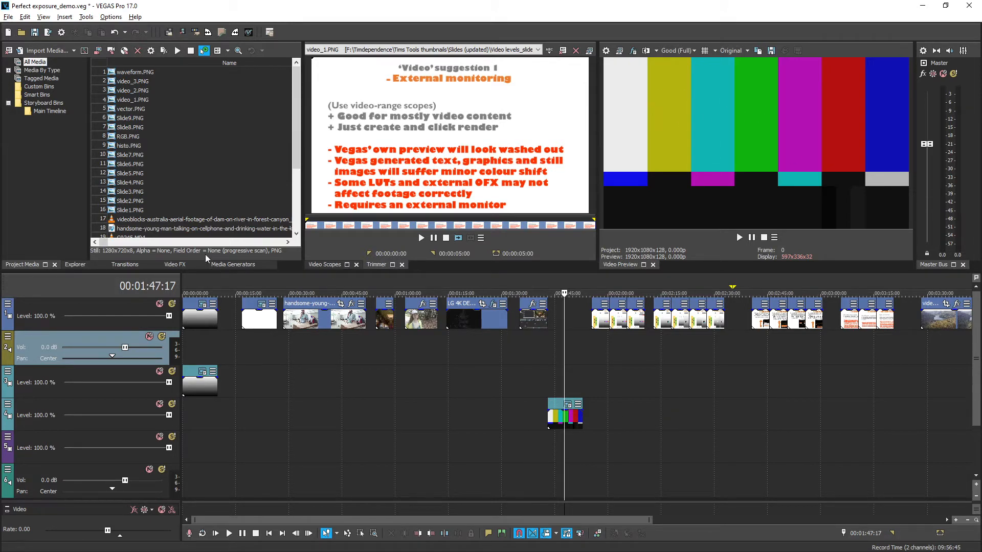
# Step: Add a Linear White to Black Color Gradient to track 5 and park the playhead on it at 00:01:06:15
pyautogui.click(235, 265)
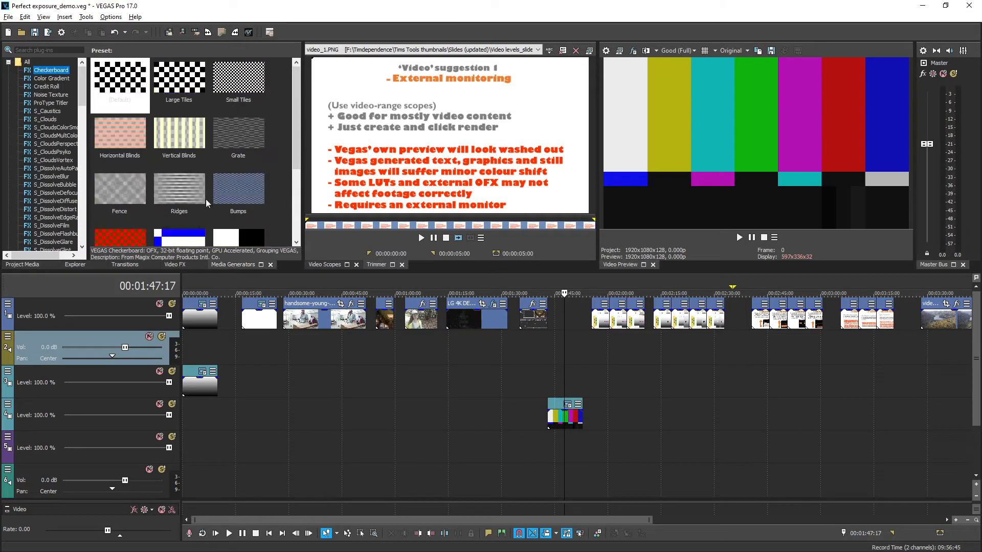
pyautogui.click(49, 79)
pyautogui.moveTo(119, 79); pyautogui.dragTo(430, 452)
pyautogui.click(419, 418)
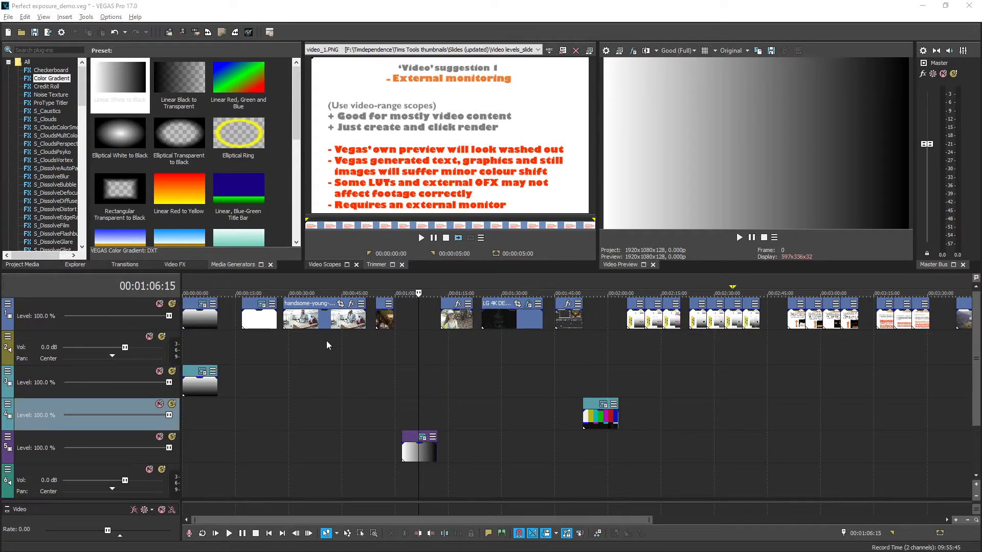
# Step: Bring the gradient's generator window into view over the media area, and preview the color bars at 00:01:56:12
pyautogui.moveTo(0, 144); pyautogui.dragTo(248, 82)
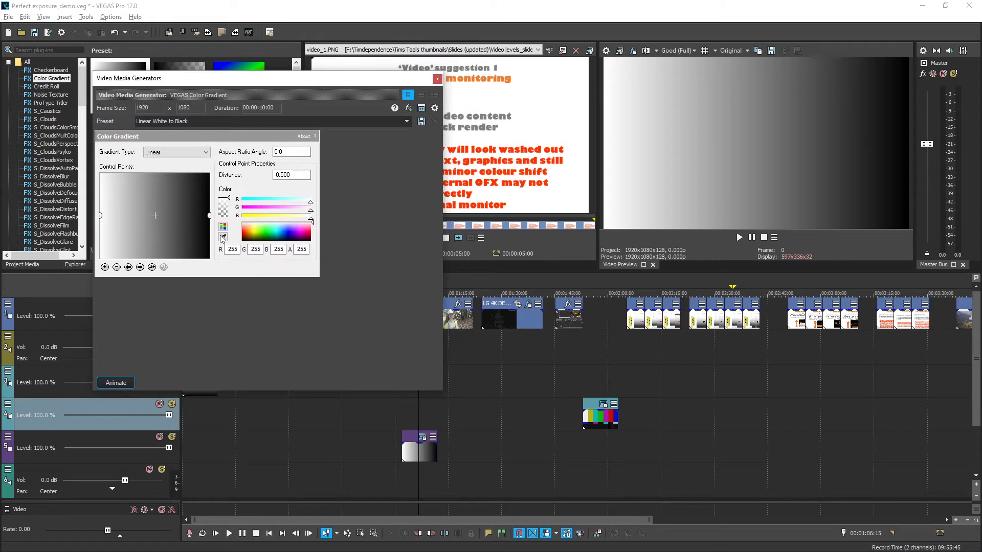
pyautogui.click(595, 351)
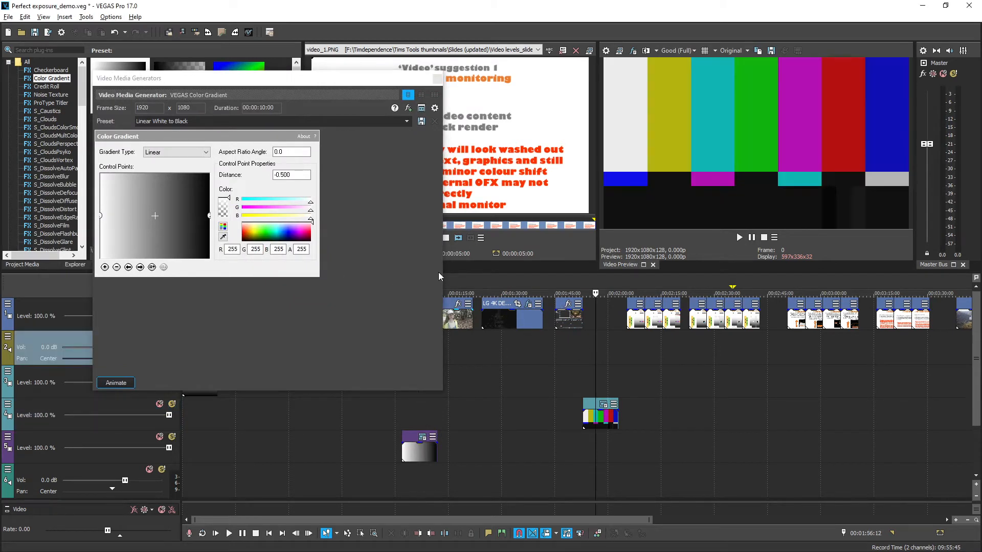
# Step: Sample the preview's green color bar as the gradient's white-end color with Original levels, and again with the preview levels set to PC
pyautogui.click(223, 237)
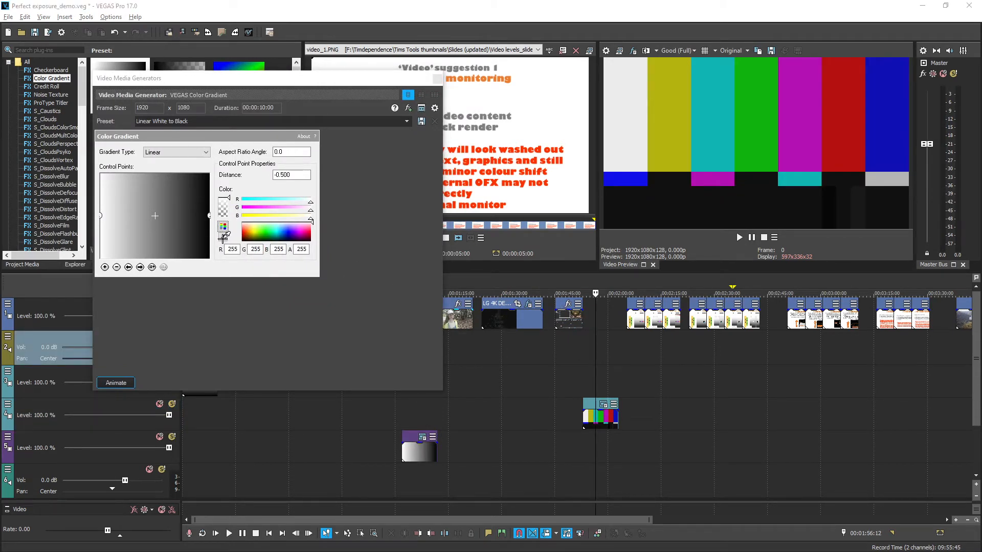
pyautogui.click(759, 130)
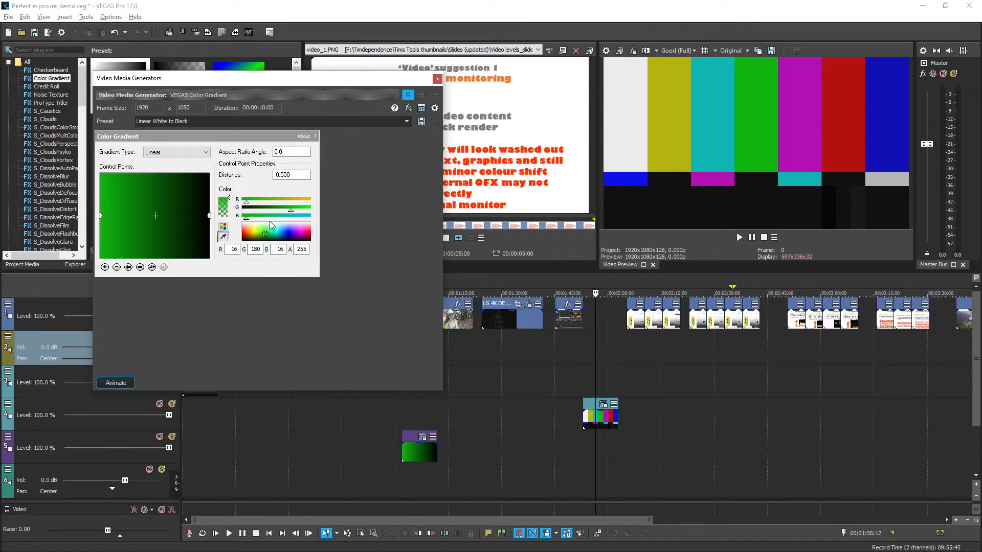
pyautogui.click(738, 54)
pyautogui.click(740, 72)
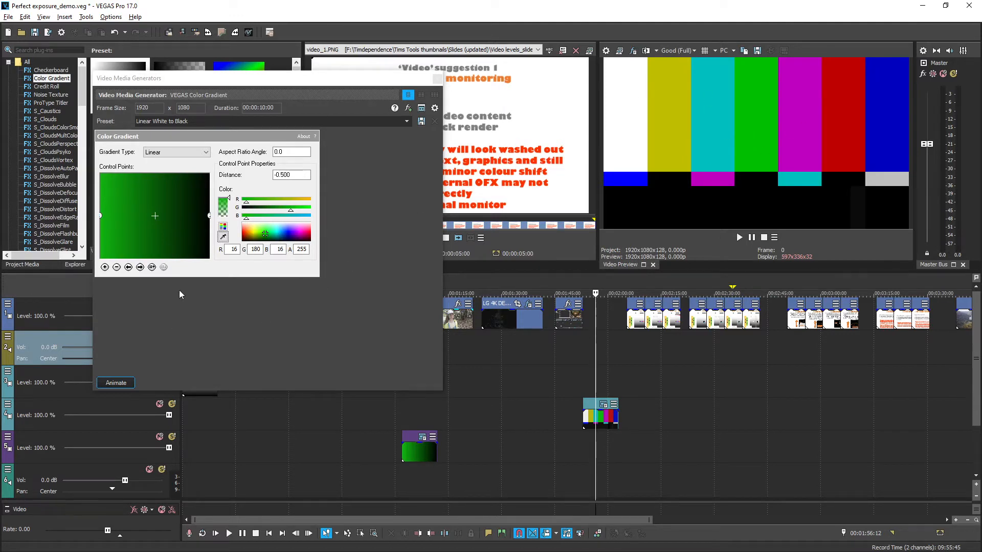
pyautogui.click(219, 238)
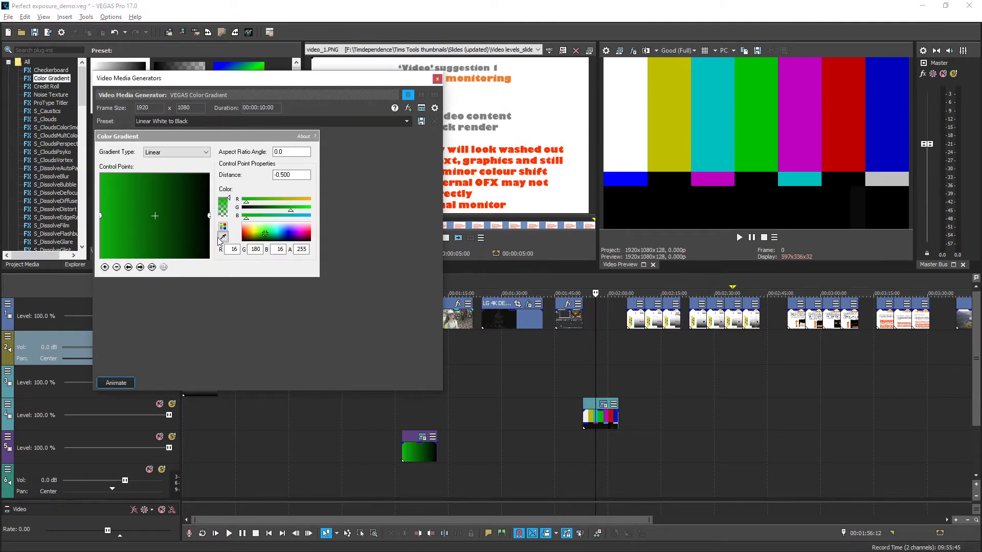
pyautogui.click(226, 238)
pyautogui.click(750, 133)
# Step: Restore the preview levels to Original and close the gradient's generator window
pyautogui.click(733, 53)
pyautogui.click(728, 67)
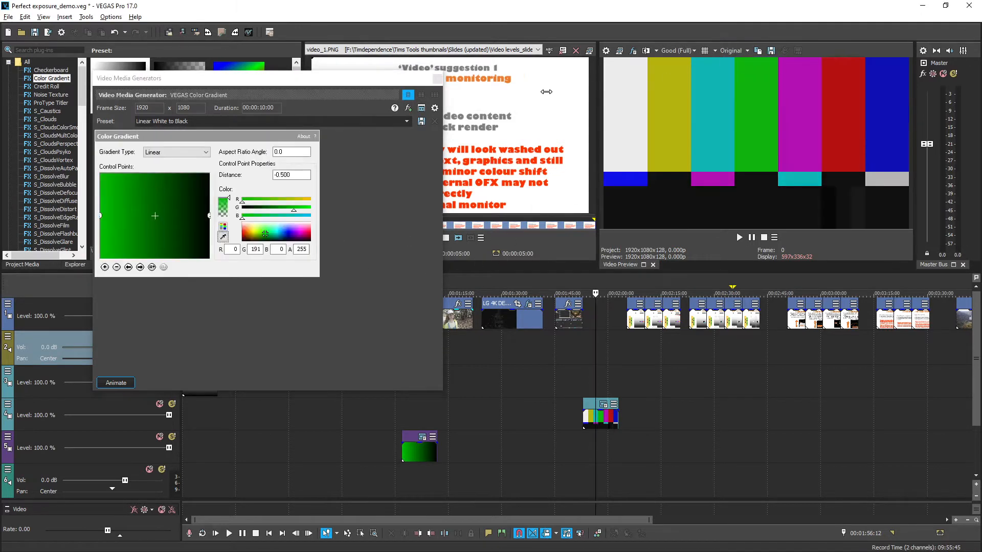
pyautogui.click(437, 80)
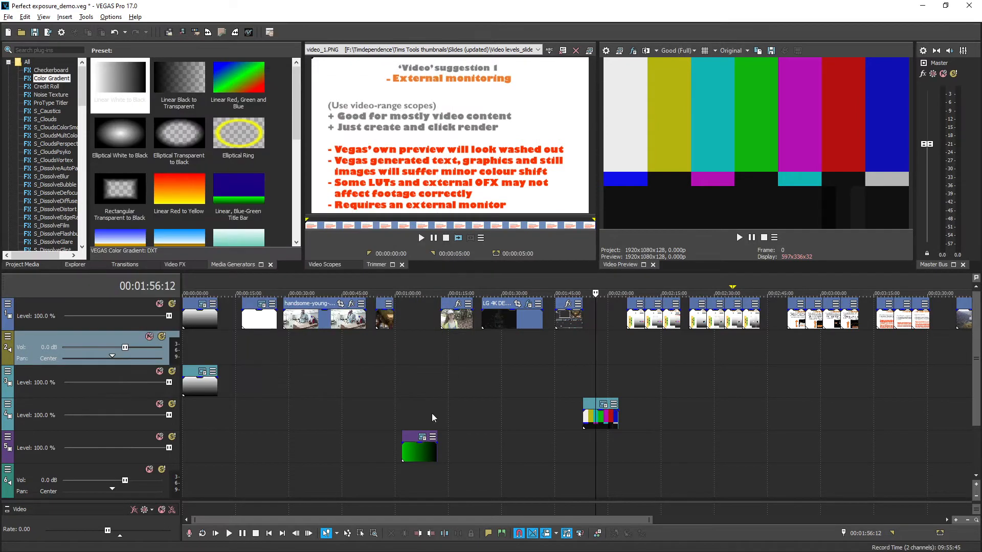
# Step: Shift the forest portrait clip on track 1 and all following events about 9 seconds earlier, and preview the repositioned clips up to 00:01:24:08
pyautogui.moveTo(453, 322); pyautogui.dragTo(424, 323)
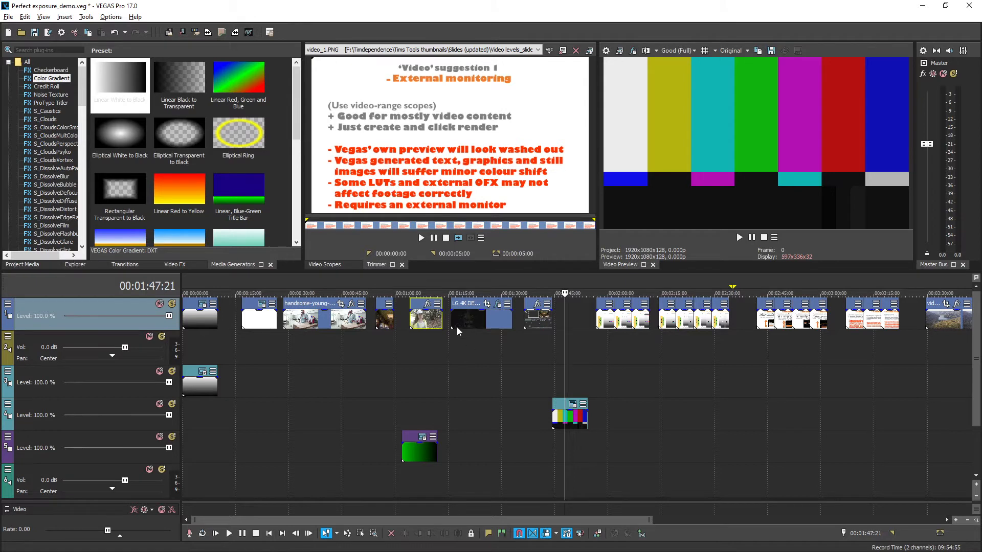
pyautogui.click(467, 338)
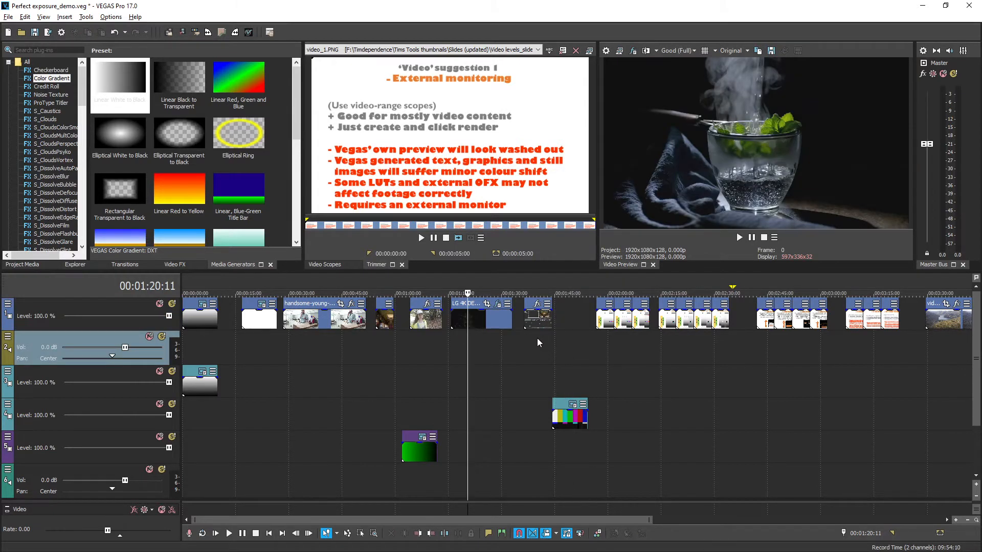
pyautogui.click(537, 338)
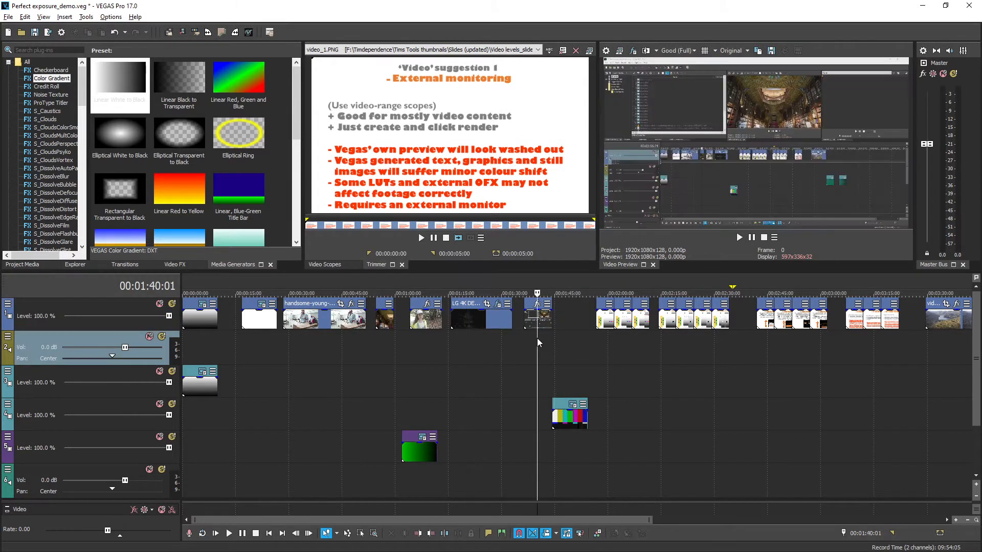
pyautogui.click(429, 338)
pyautogui.click(480, 338)
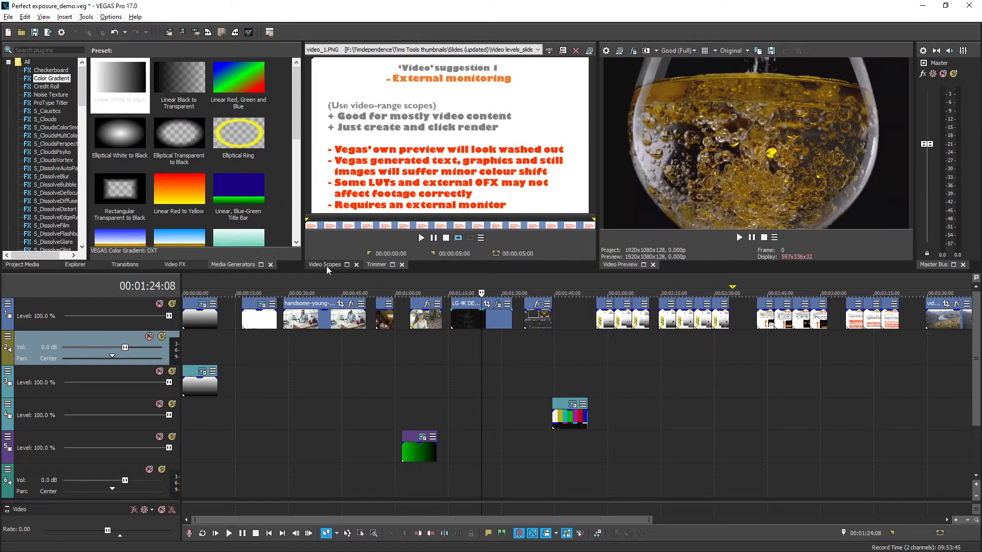
# Step: Review the Video Scopes settings on the slide at 00:03:08:22, and examine the drink clip's waveform at 00:01:25:05
pyautogui.click(852, 335)
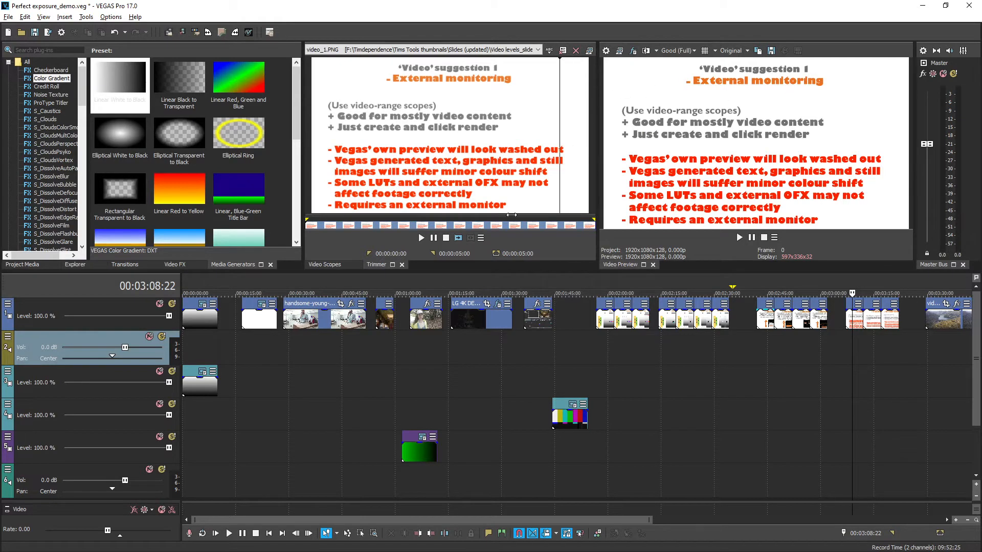
pyautogui.click(336, 264)
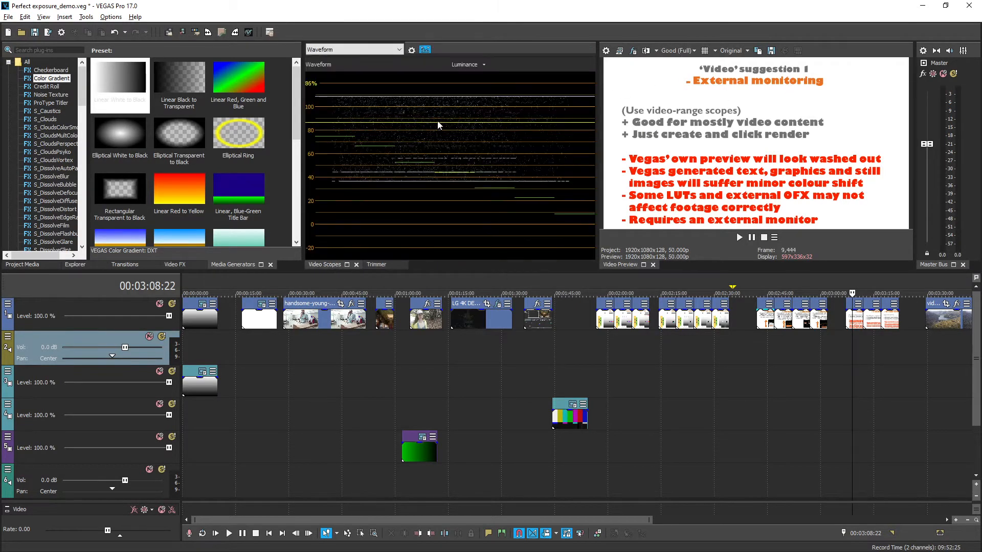
pyautogui.click(412, 50)
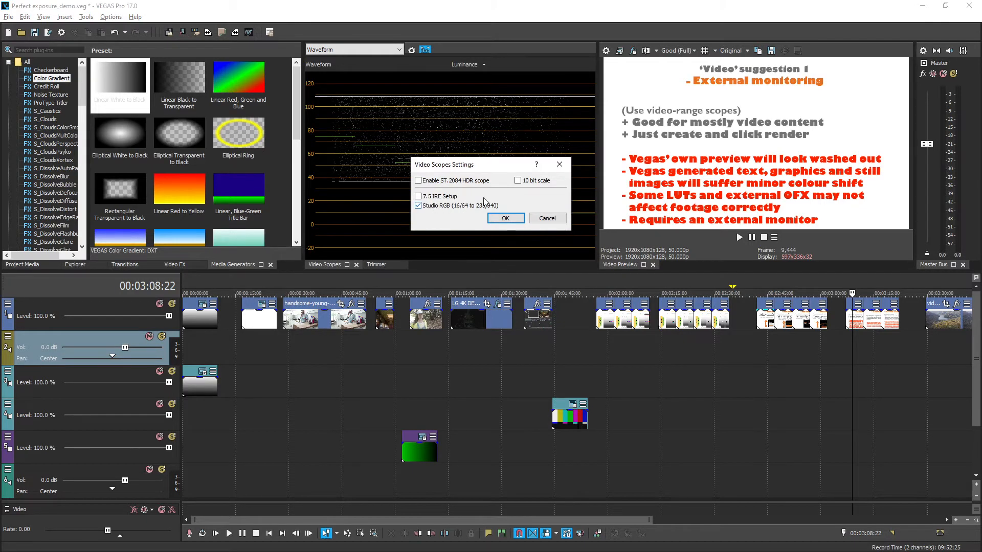
pyautogui.click(549, 218)
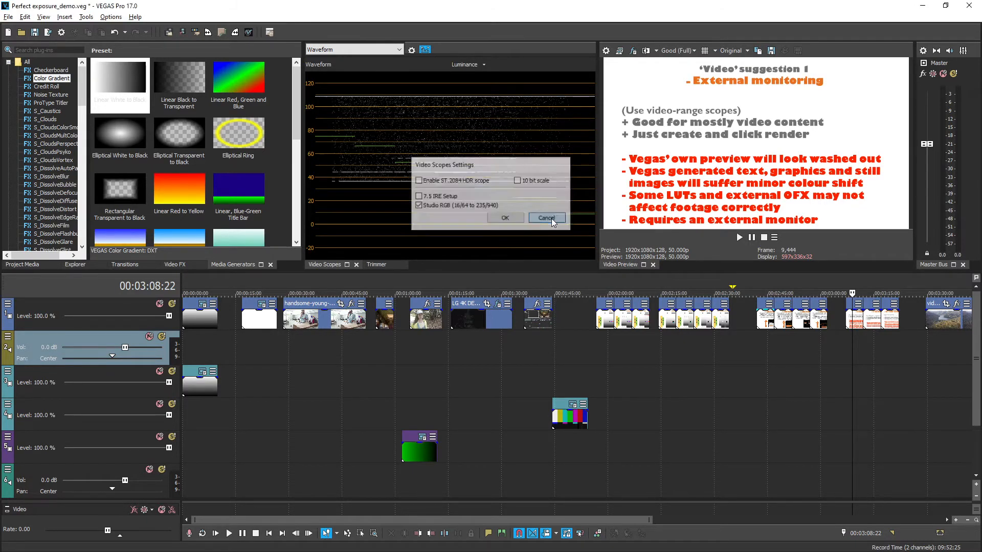
pyautogui.click(484, 356)
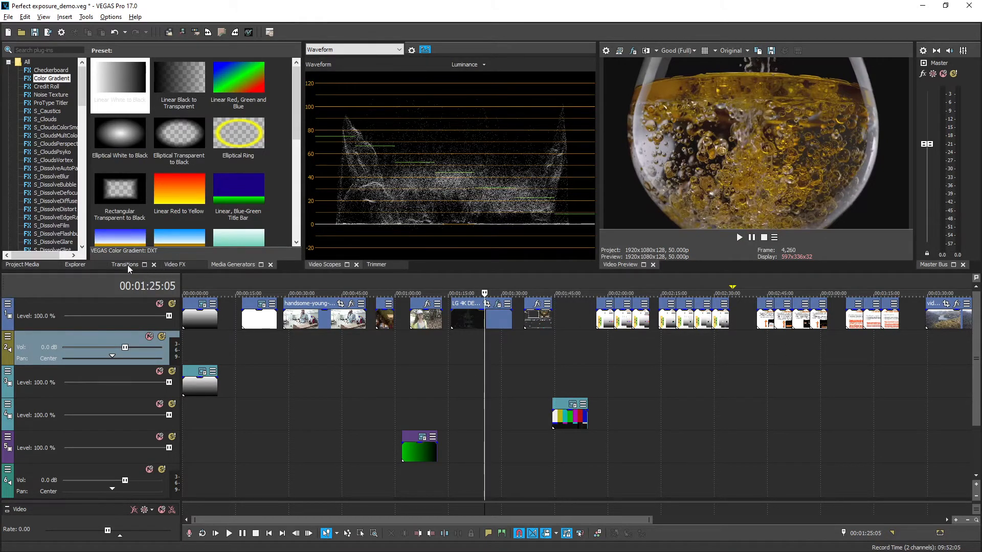
# Step: Load the slide video_2.PNG from the project media into the Trimmer
pyautogui.click(30, 266)
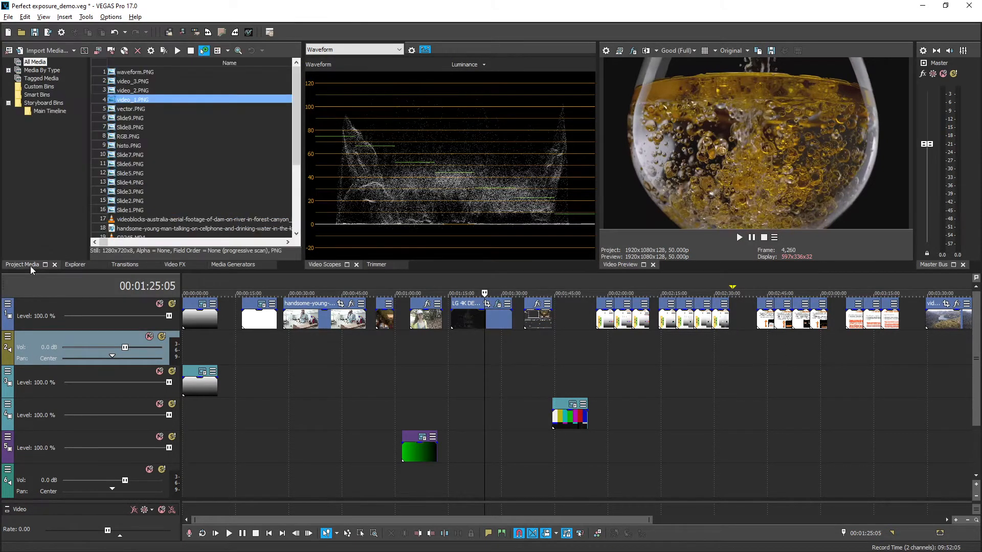
pyautogui.moveTo(131, 90); pyautogui.dragTo(377, 265)
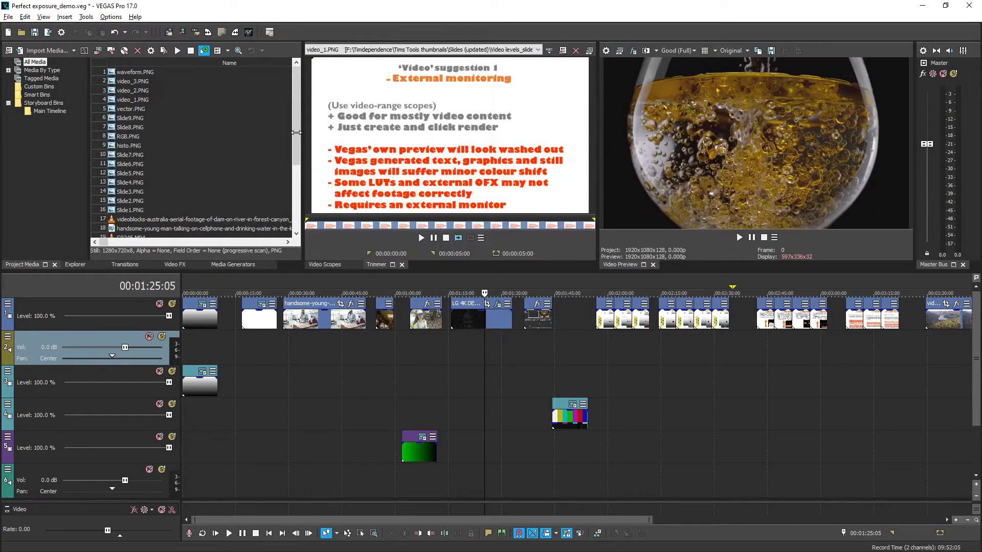
pyautogui.doubleClick(127, 91)
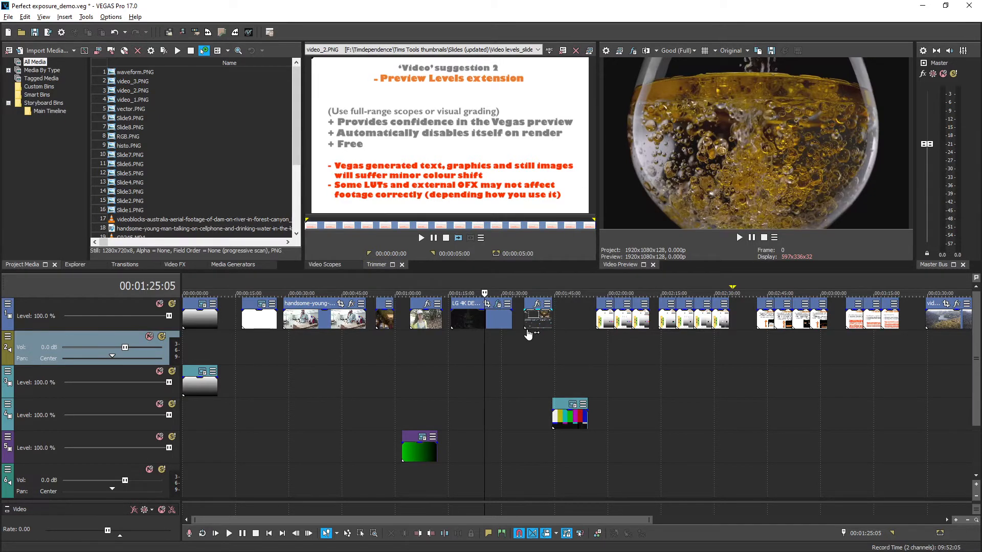
# Step: Compare the drink clip's preview and waveform between PC and Original levels, finishing on PC
pyautogui.click(733, 50)
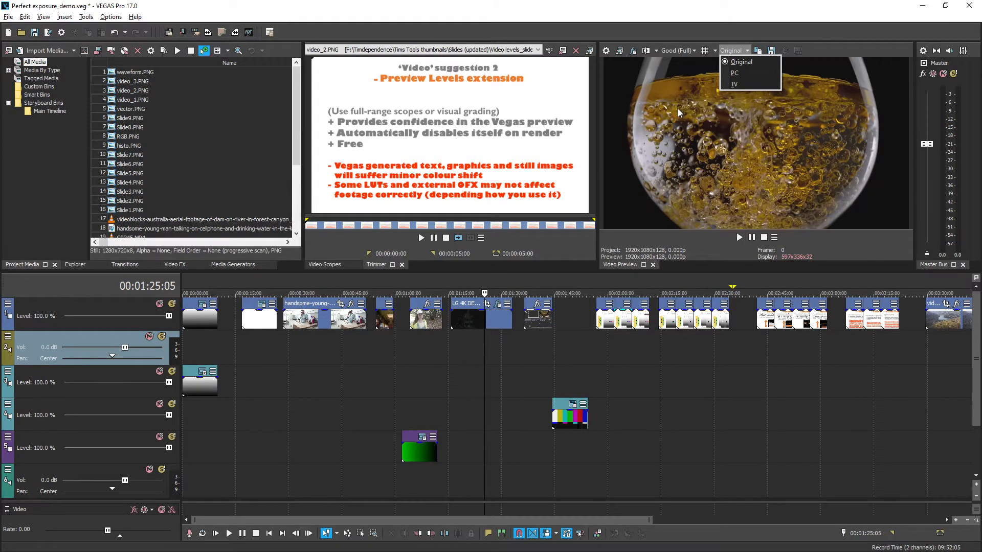
pyautogui.click(738, 74)
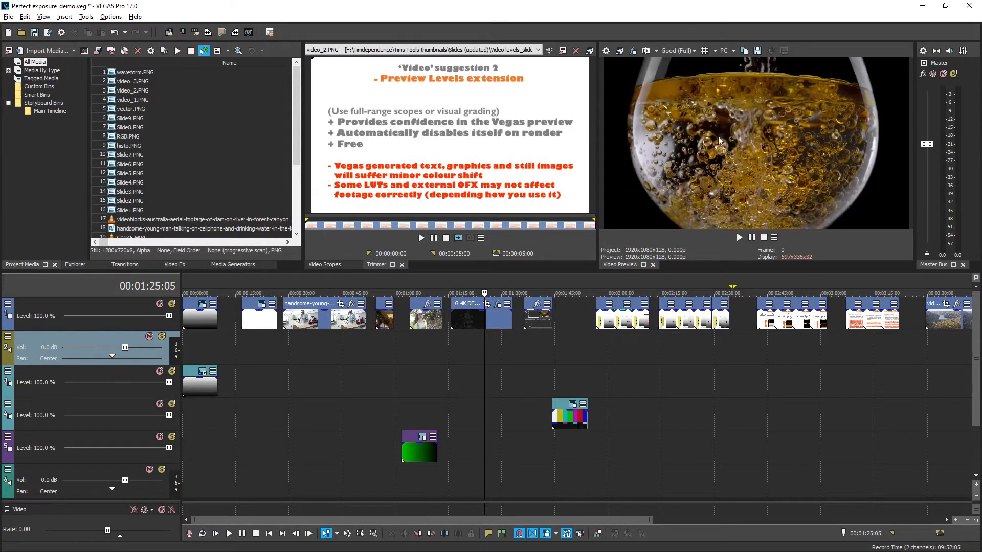
pyautogui.click(732, 51)
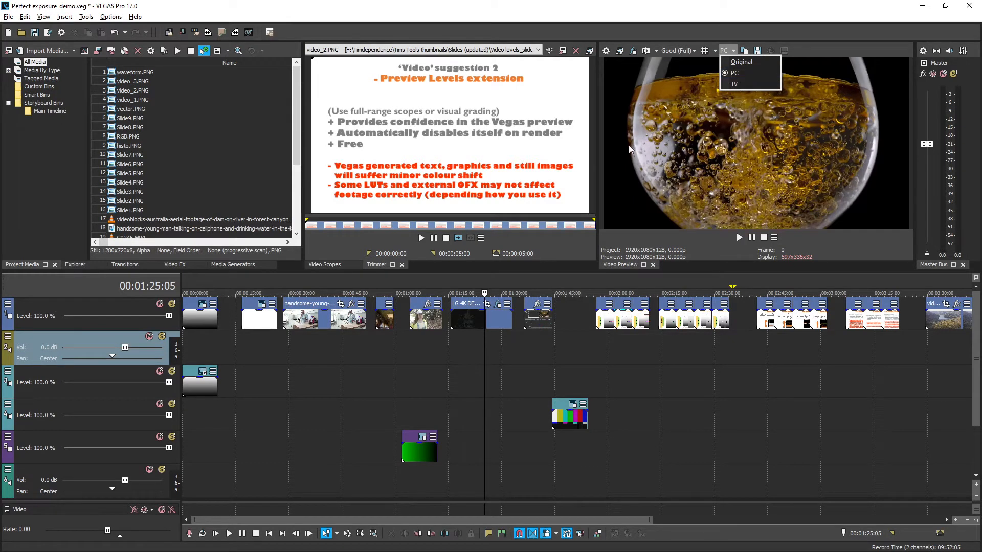
pyautogui.click(333, 265)
pyautogui.click(721, 51)
pyautogui.click(732, 63)
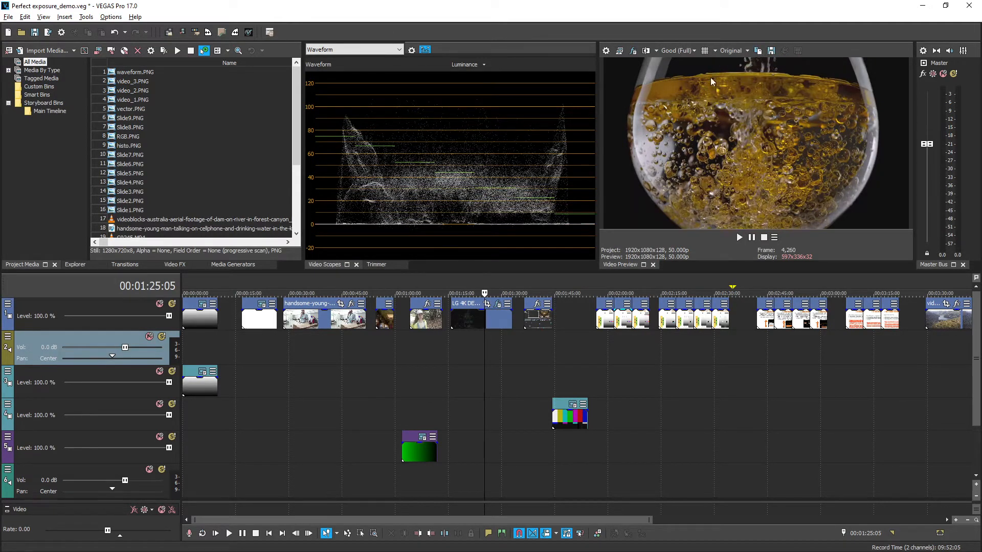
pyautogui.click(740, 51)
pyautogui.click(740, 72)
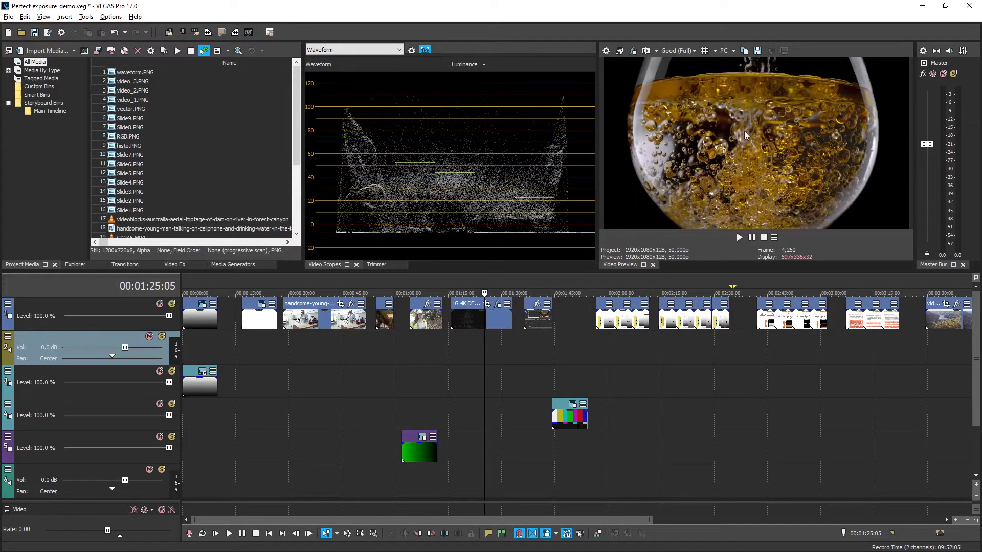
# Step: Turn off Studio RGB (16/64 to 235/940) for the video scopes, and view the forest portrait clip at 00:01:11:22
pyautogui.click(412, 49)
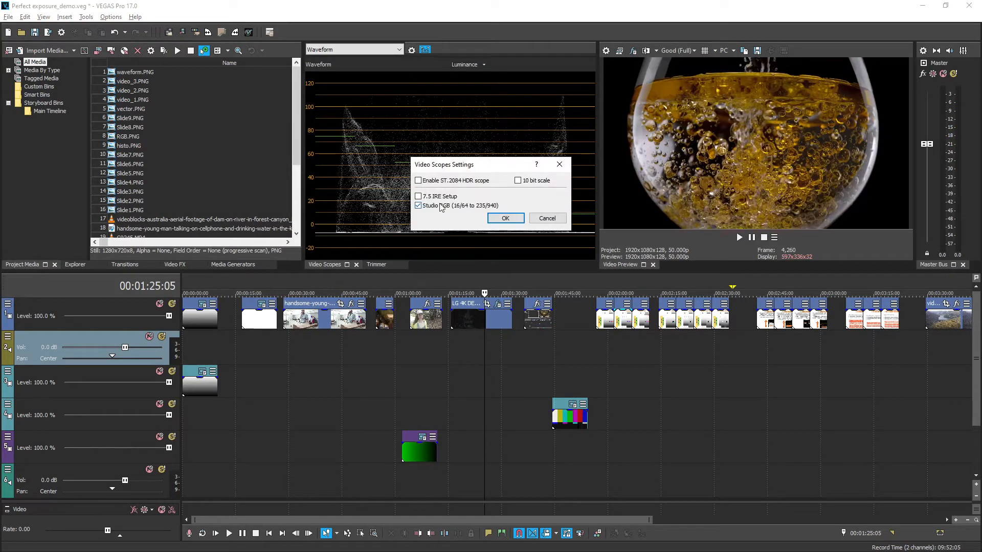
pyautogui.click(515, 219)
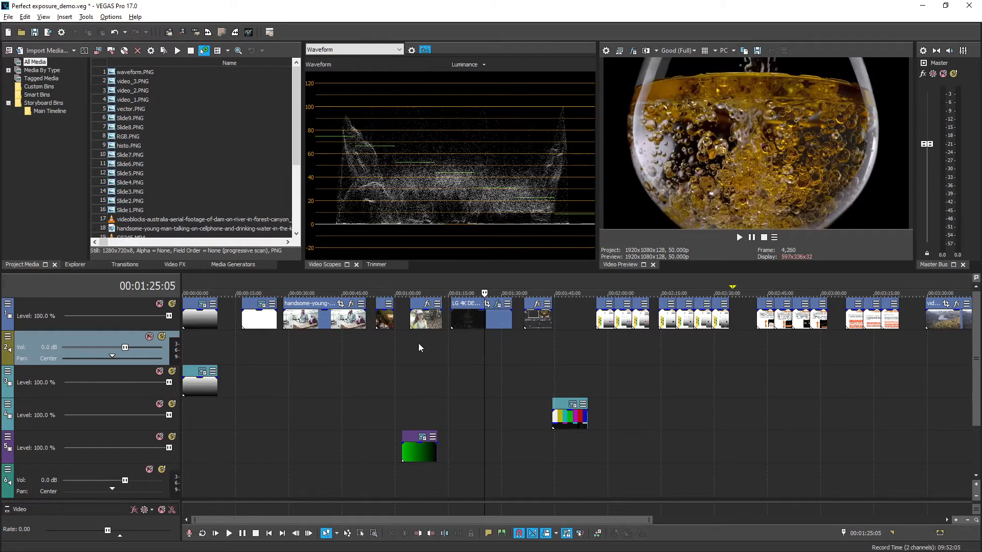
pyautogui.click(434, 342)
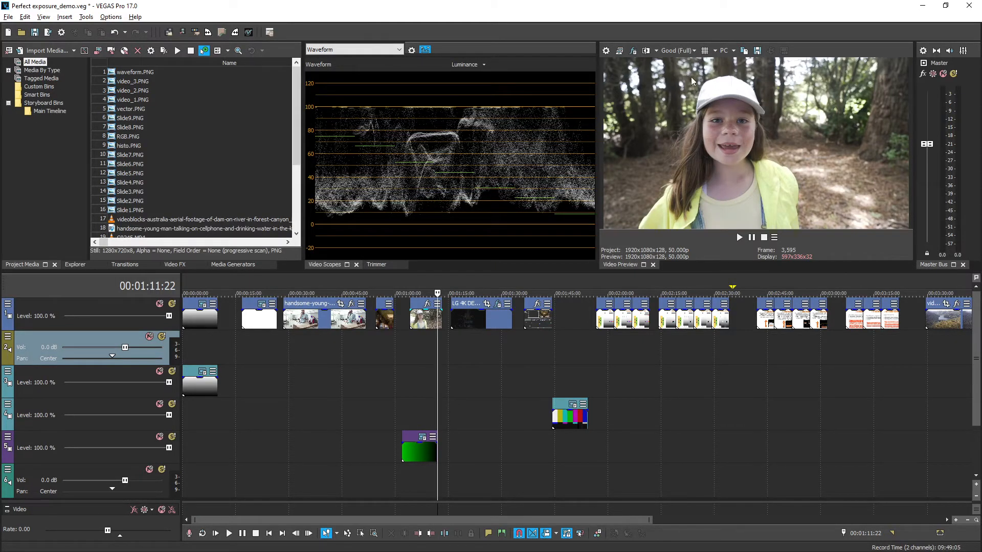
# Step: Set the preview levels to Original and turn on Studio RGB (16/64 to 235/940) for the video scopes
pyautogui.click(731, 50)
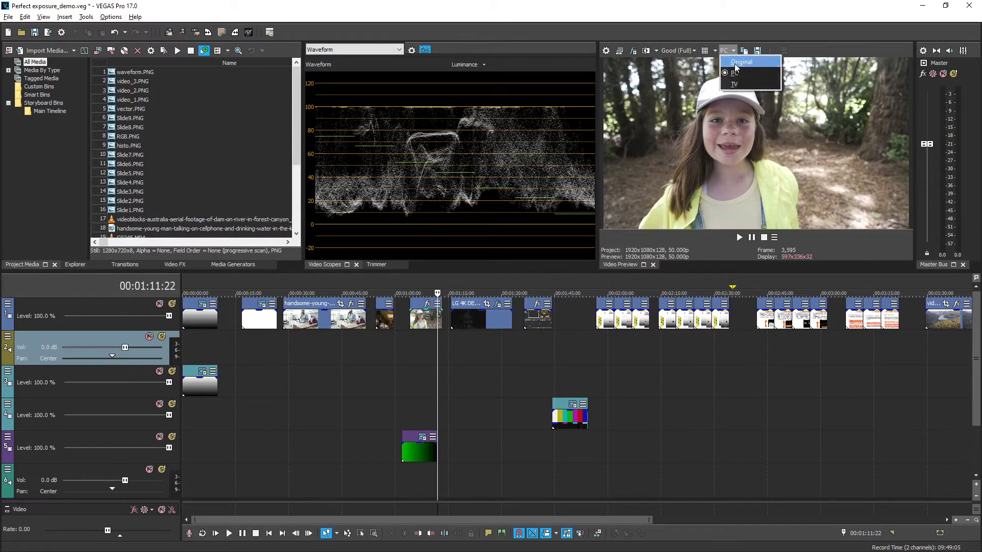
pyautogui.click(734, 62)
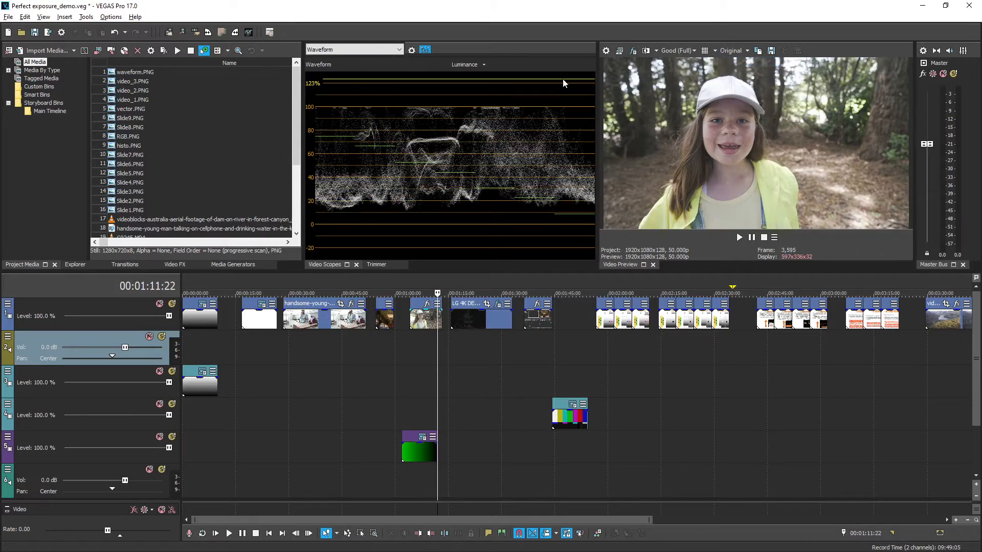
pyautogui.click(410, 50)
pyautogui.click(446, 206)
pyautogui.click(505, 218)
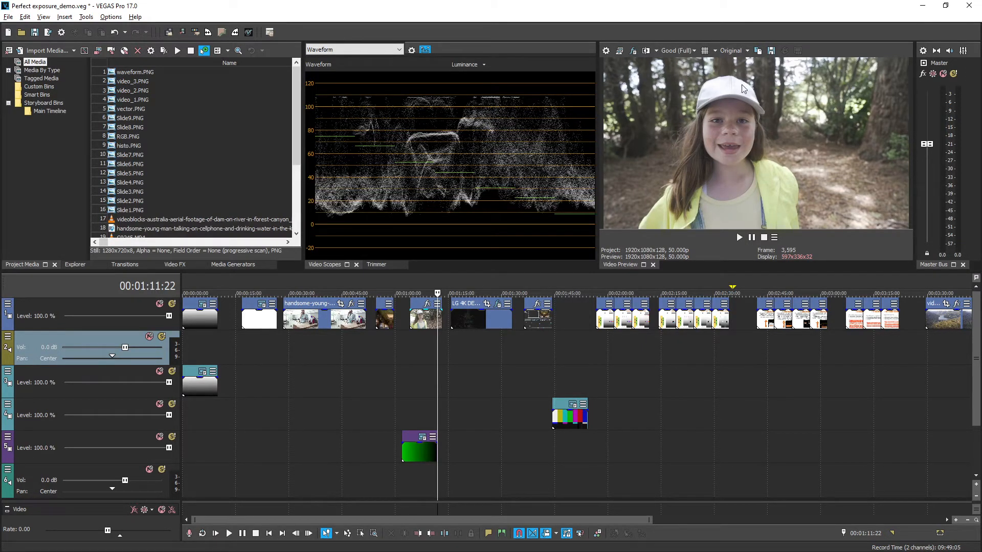
# Step: Switch the preview levels to PC and disable the video scopes' Studio RGB (16/64 to 235/940) option
pyautogui.click(735, 51)
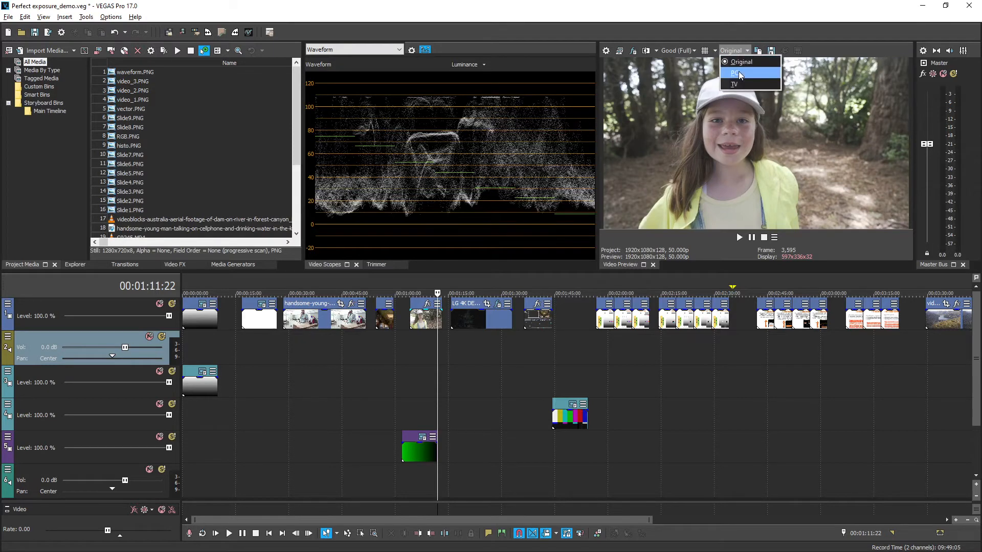
pyautogui.click(738, 72)
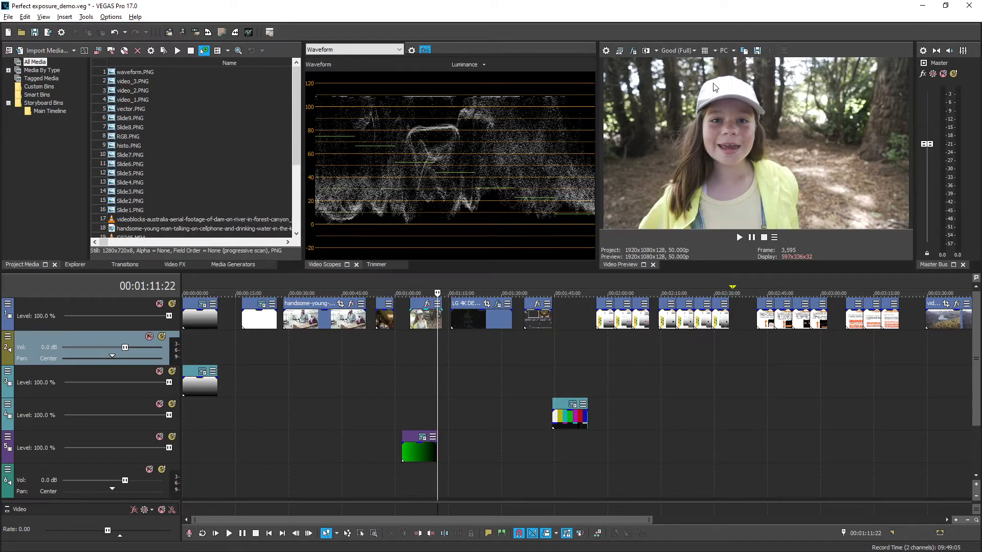
pyautogui.click(411, 50)
pyautogui.click(435, 207)
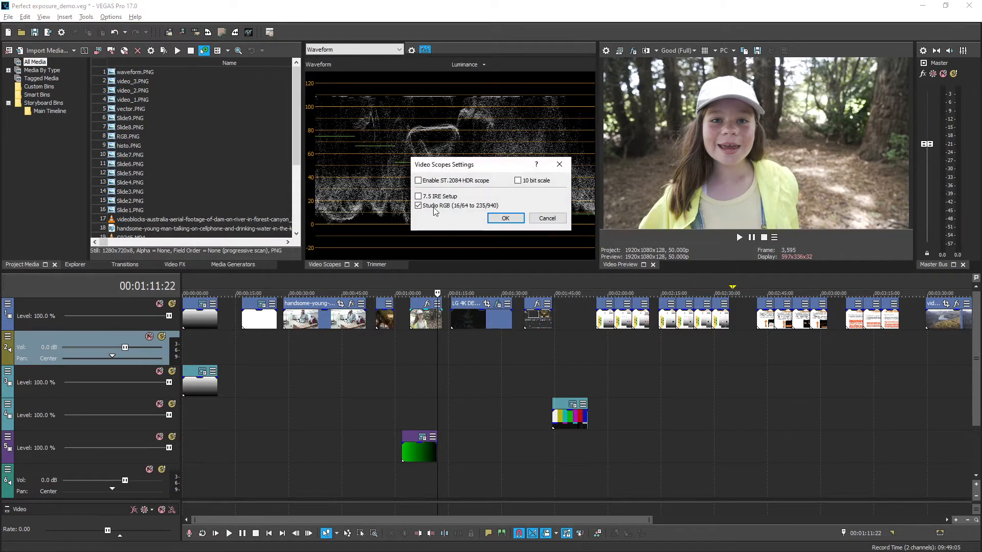
pyautogui.click(505, 219)
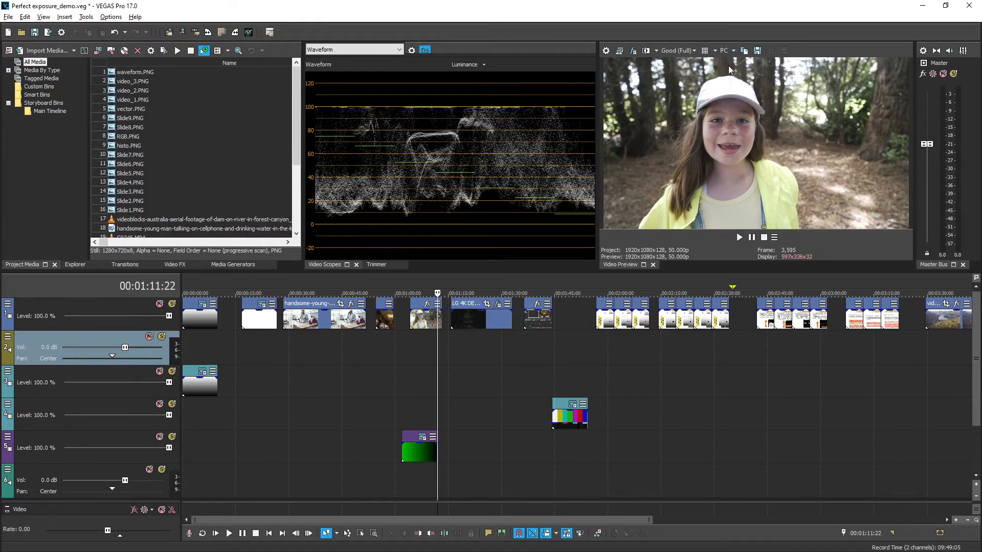
# Step: Show the Preview Levels extension slide in the Trimmer and open the Video Output FX to inspect the Levels effect
pyautogui.click(371, 264)
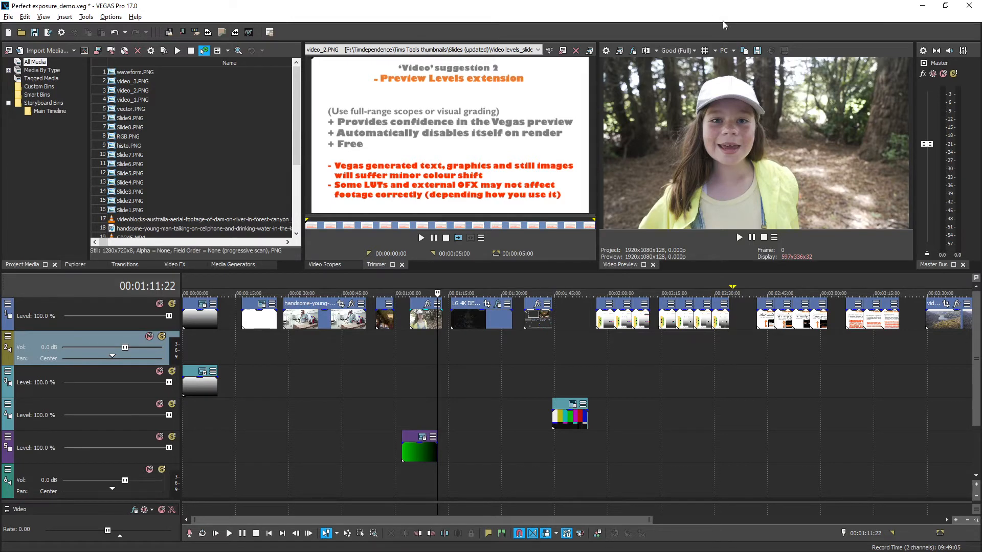
pyautogui.click(634, 51)
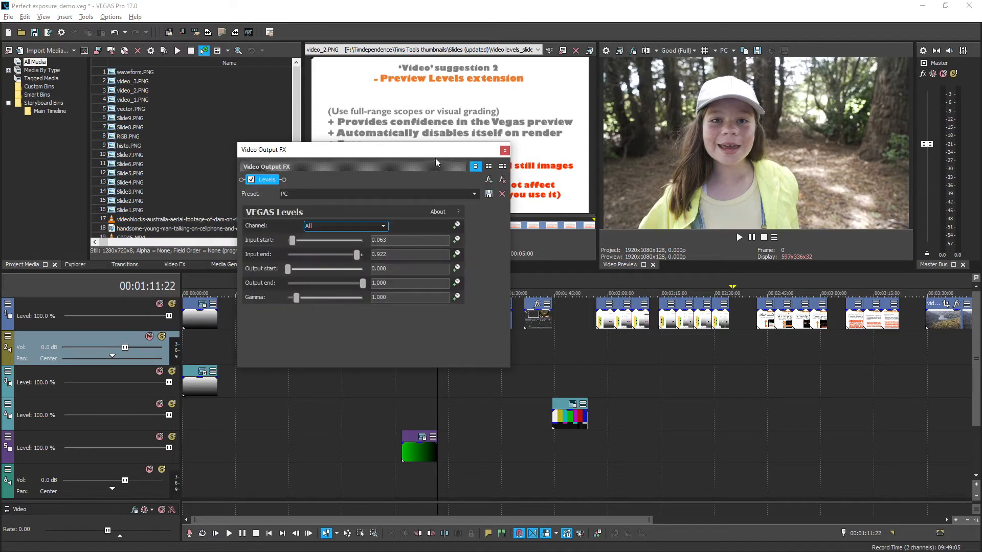
# Step: Compare the forest portrait preview with the Levels effect bypassed and enabled, leaving it enabled, and close the Video Output FX window
pyautogui.moveTo(428, 156); pyautogui.dragTo(700, 169)
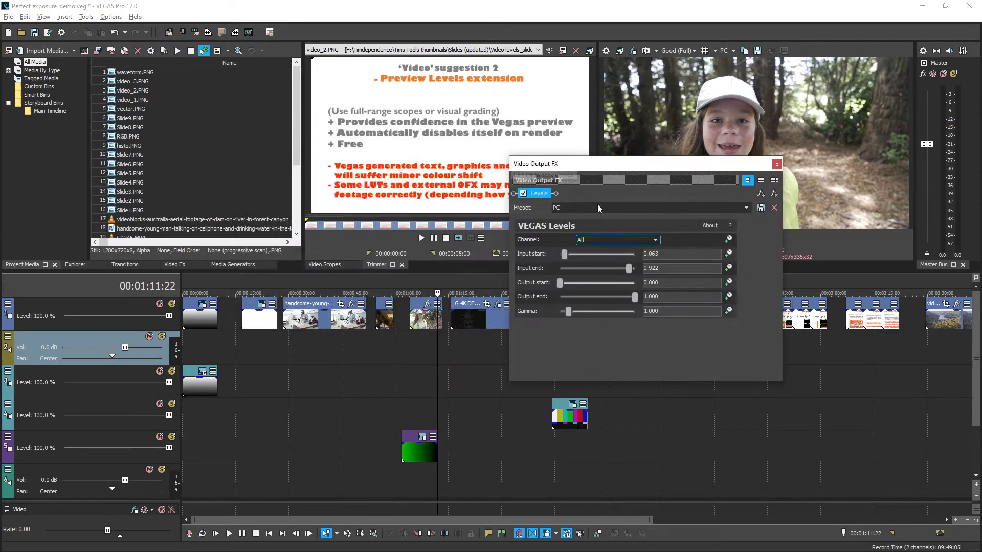
pyautogui.click(523, 194)
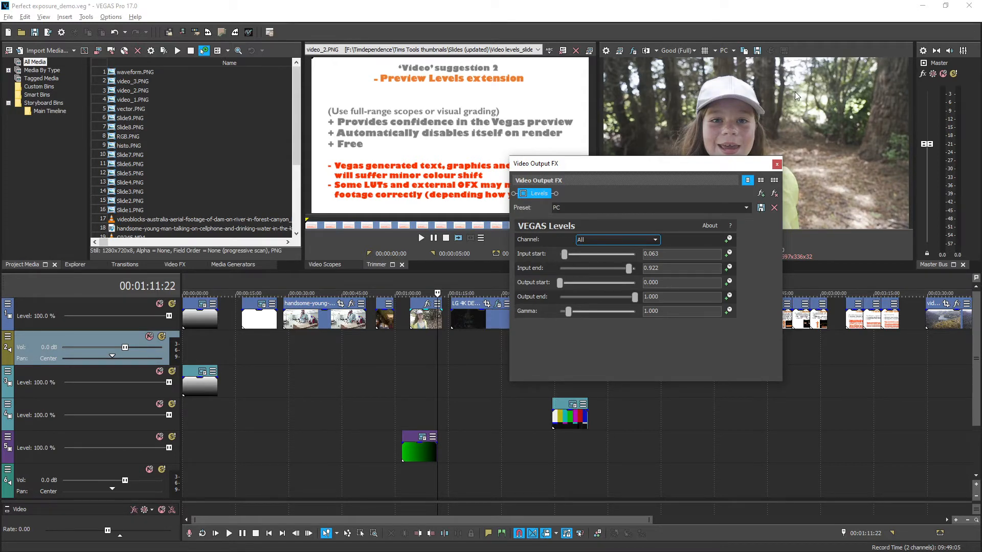
pyautogui.moveTo(668, 167); pyautogui.dragTo(654, 246)
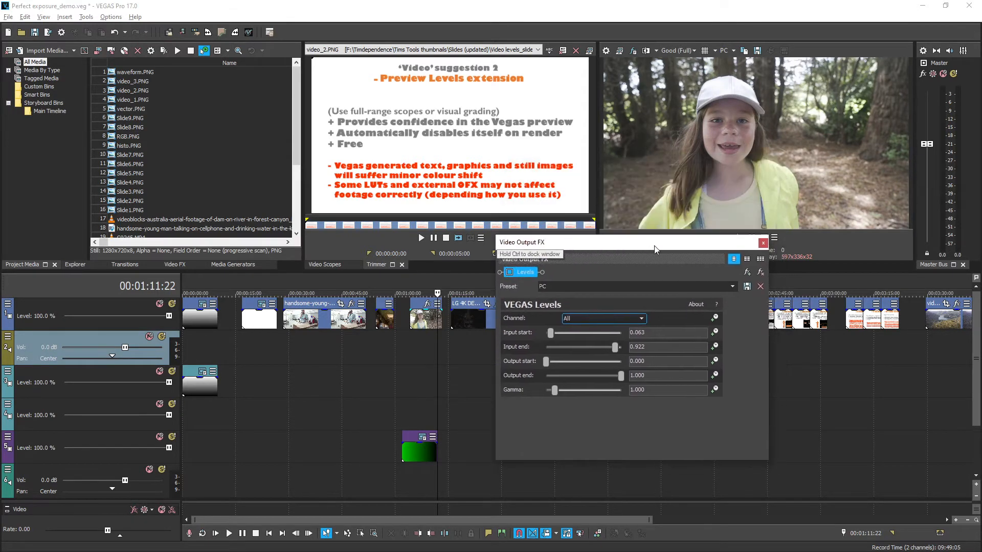
pyautogui.click(509, 273)
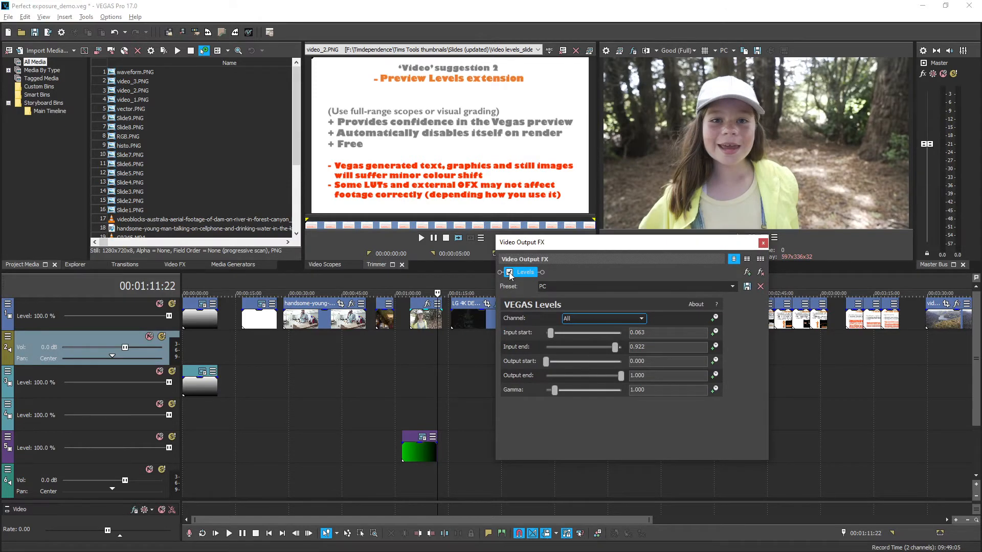
pyautogui.click(509, 272)
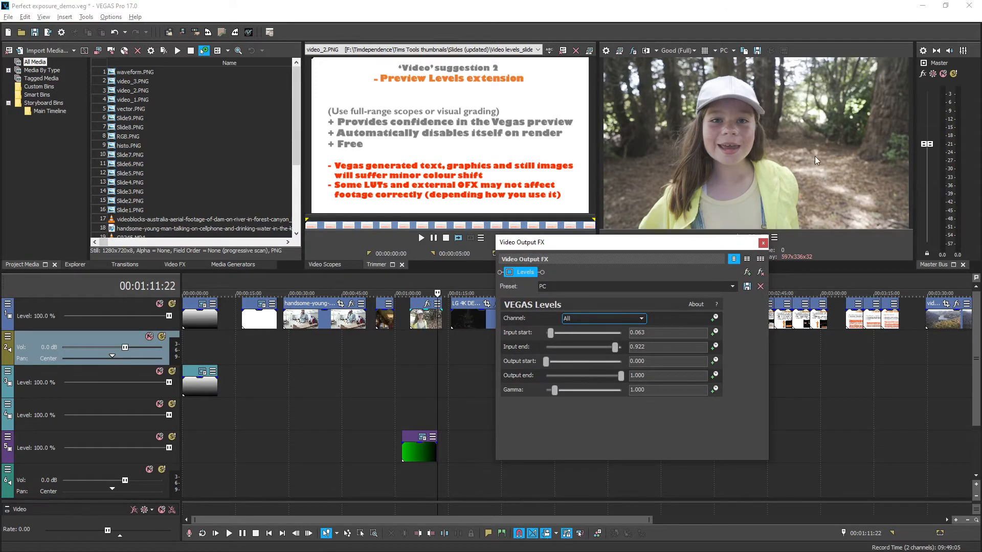
pyautogui.click(509, 273)
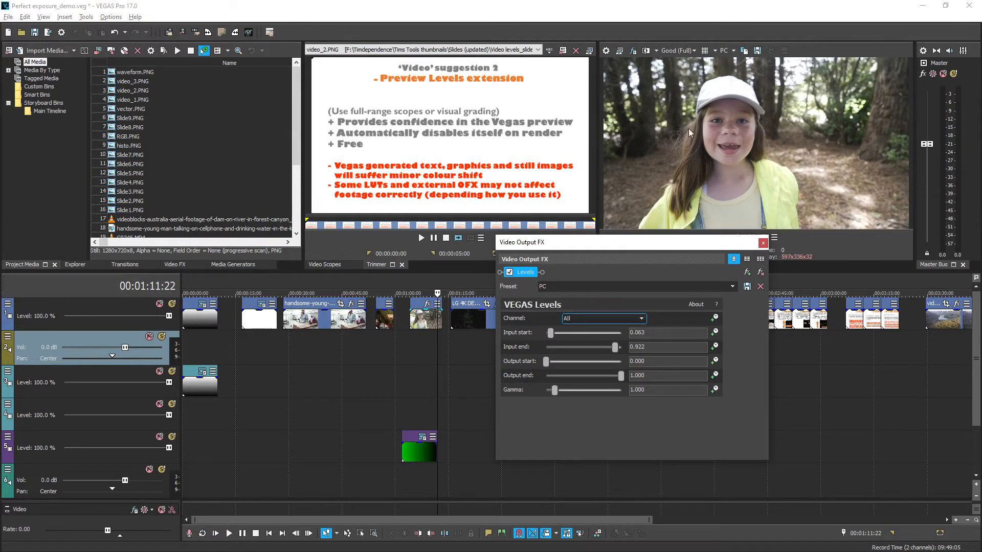
pyautogui.click(763, 244)
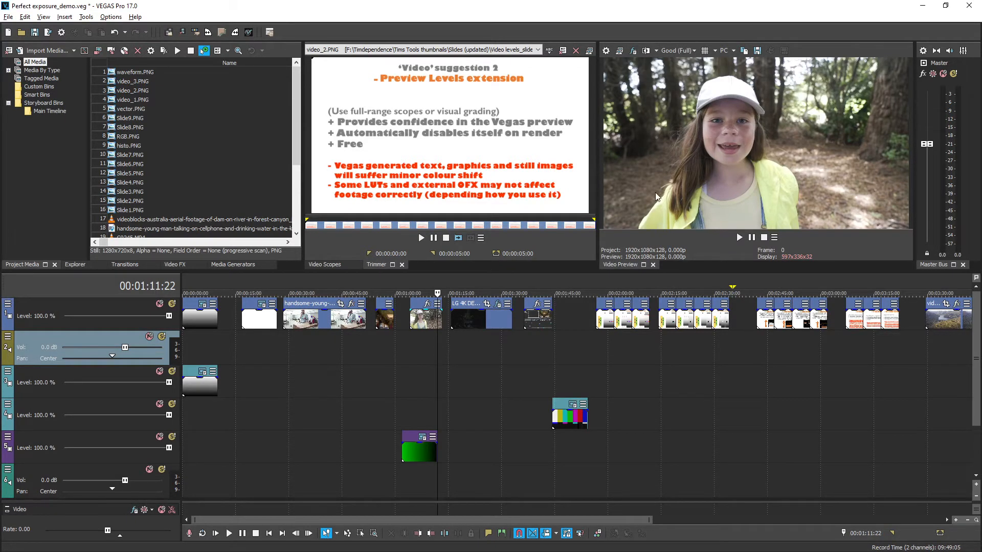
# Step: Open the SeMW Extensions settings to inspect the Preview levels extension, and close them without changes
pyautogui.click(64, 17)
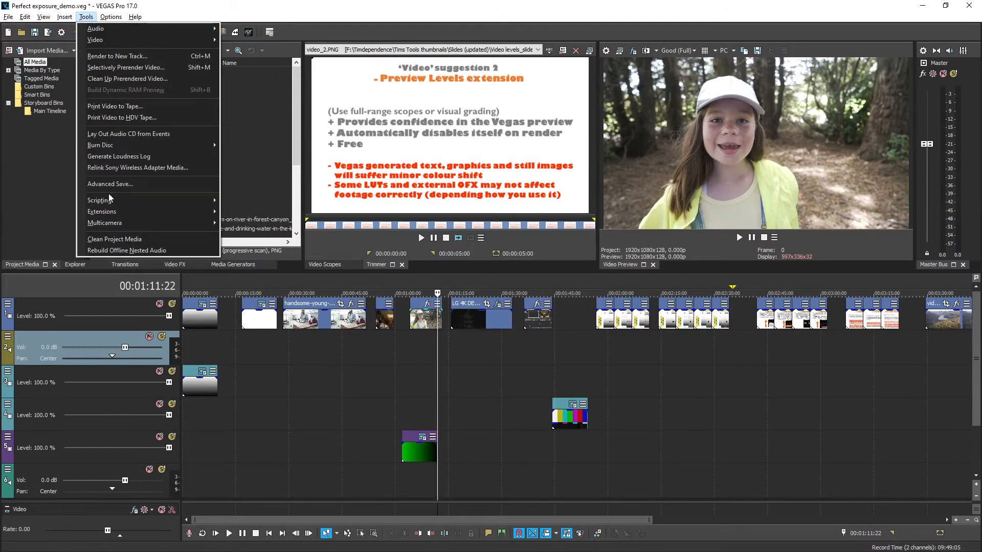
pyautogui.moveTo(126, 212)
pyautogui.click(262, 245)
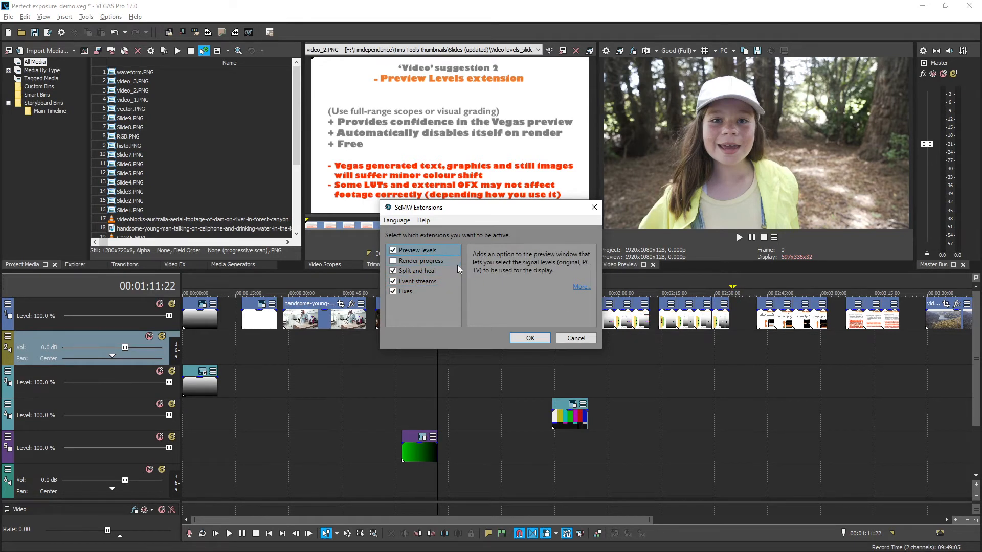
pyautogui.click(575, 338)
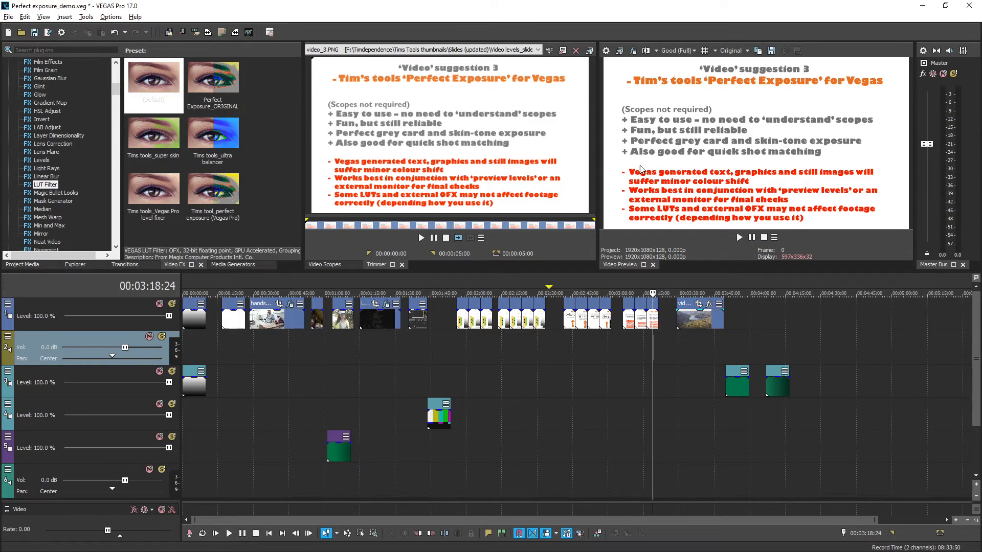
# Step: Go to the beer glass clip at 00:01:27:20 and add the LUT Filter's Default preset to video track 1
pyautogui.click(389, 339)
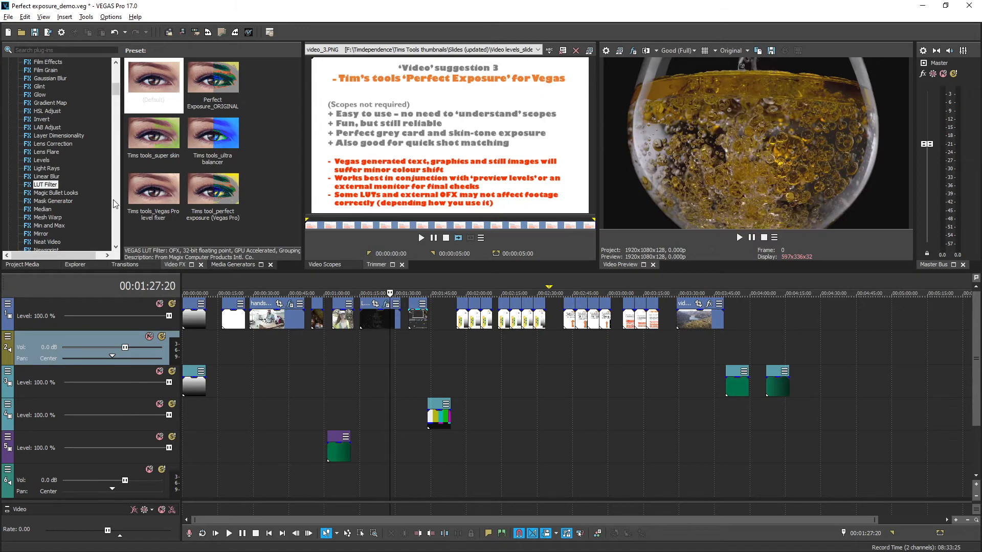
pyautogui.click(45, 177)
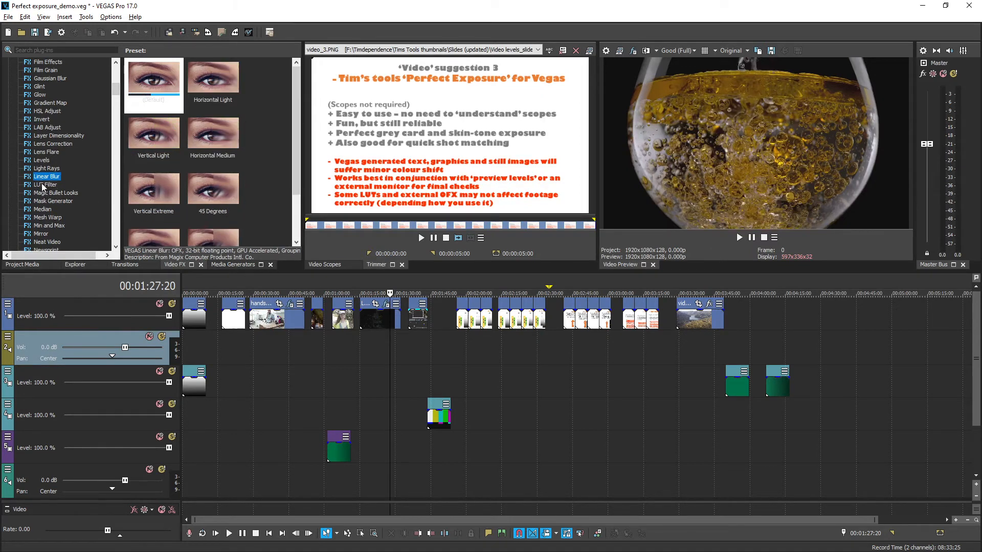
pyautogui.click(43, 186)
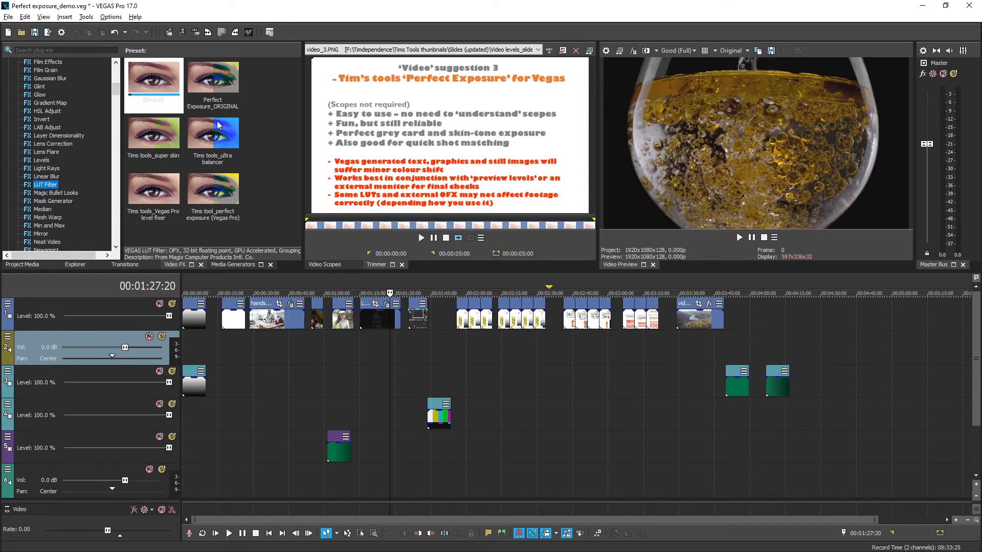
pyautogui.moveTo(158, 81); pyautogui.dragTo(20, 310)
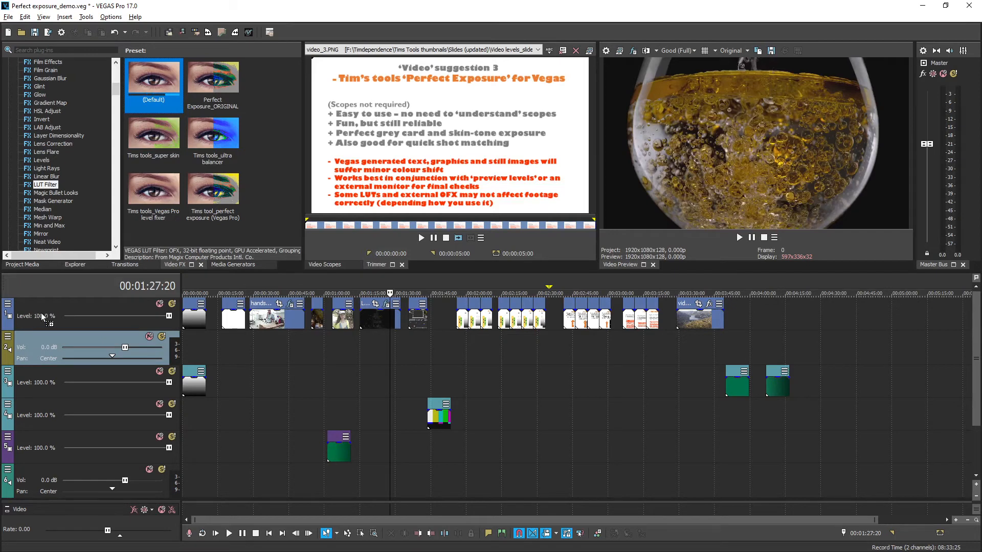
pyautogui.moveTo(36, 310); pyautogui.dragTo(36, 311)
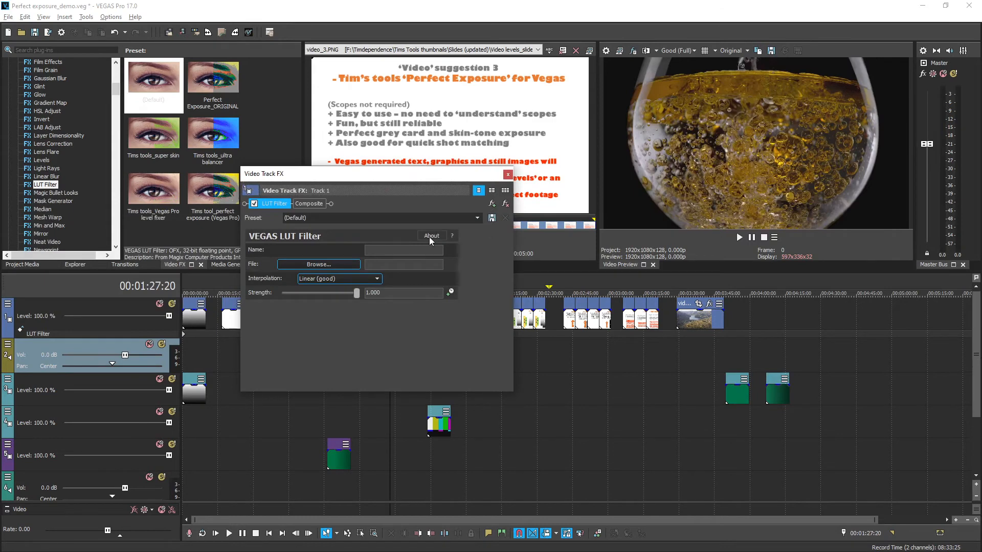
# Step: Load "Tims tools_Perfect Exposure for Vegas Pro.cube" into track 1's LUT Filter and close the Video Track FX window
pyautogui.click(338, 266)
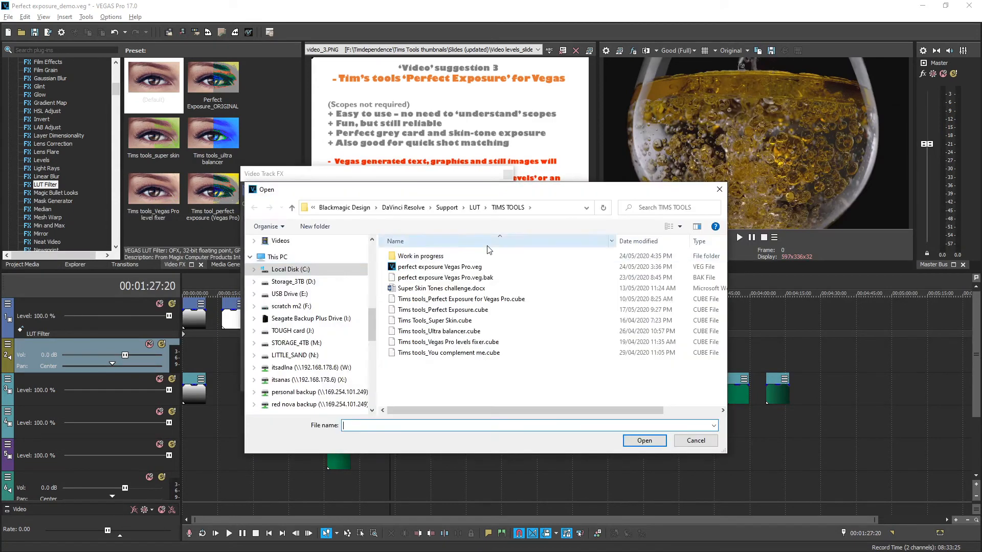
pyautogui.click(498, 299)
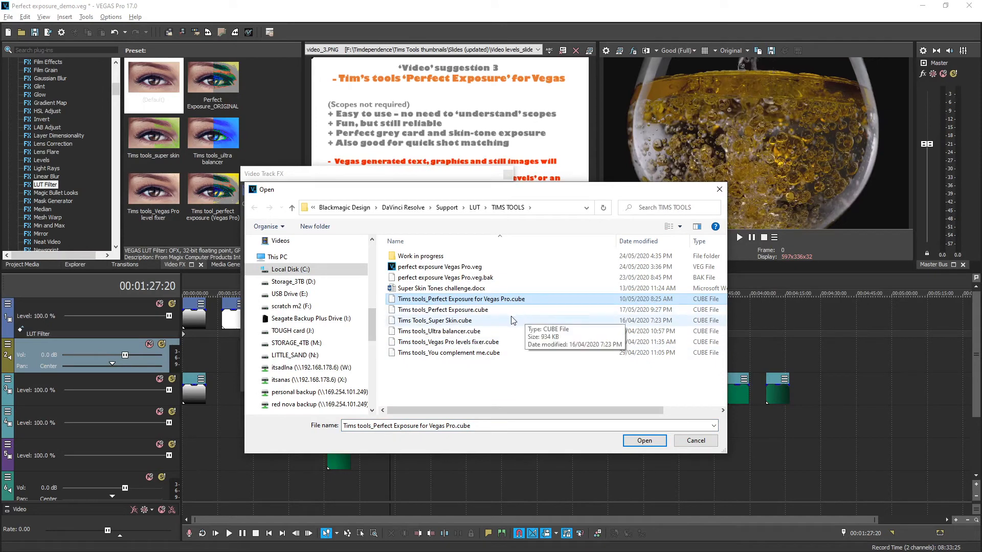
pyautogui.click(645, 440)
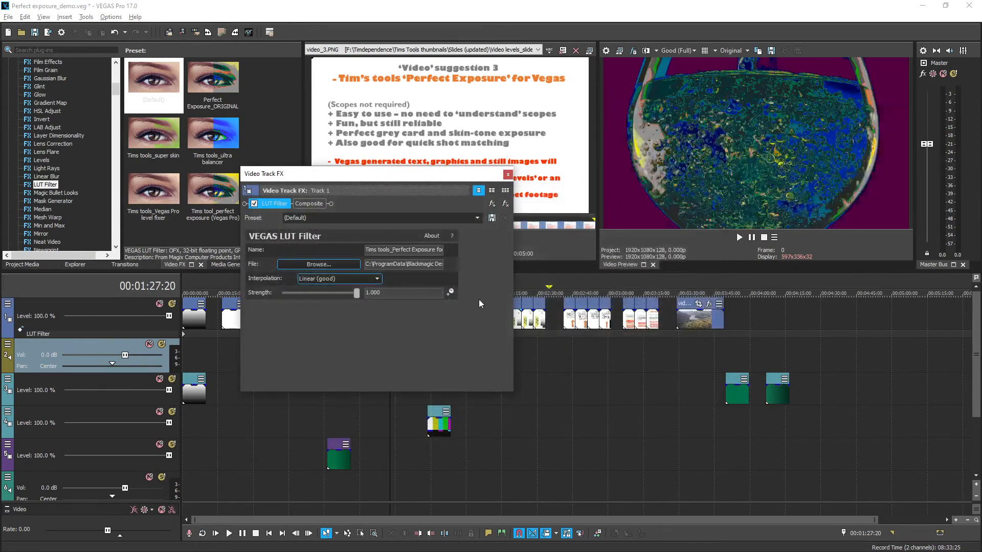
pyautogui.moveTo(381, 177); pyautogui.dragTo(325, 192)
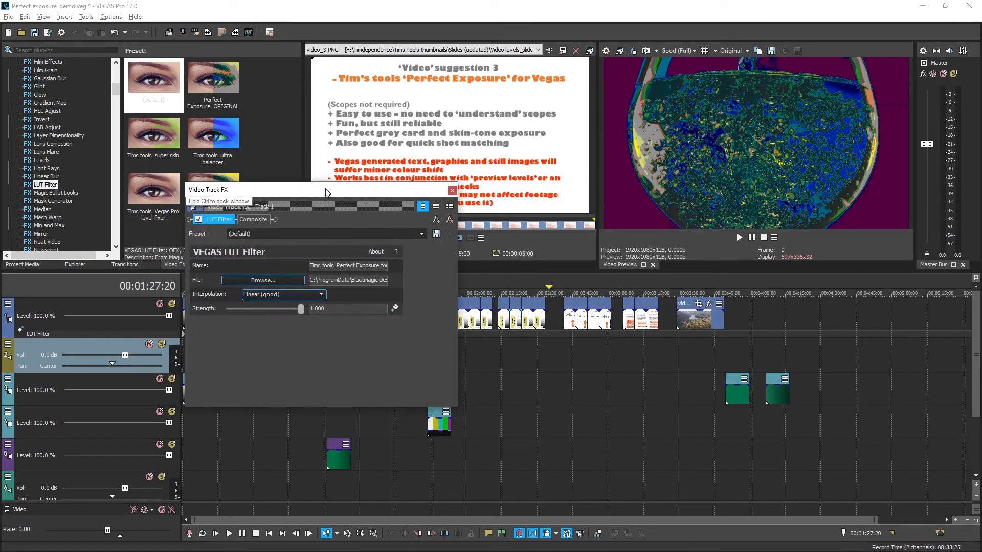
pyautogui.click(452, 190)
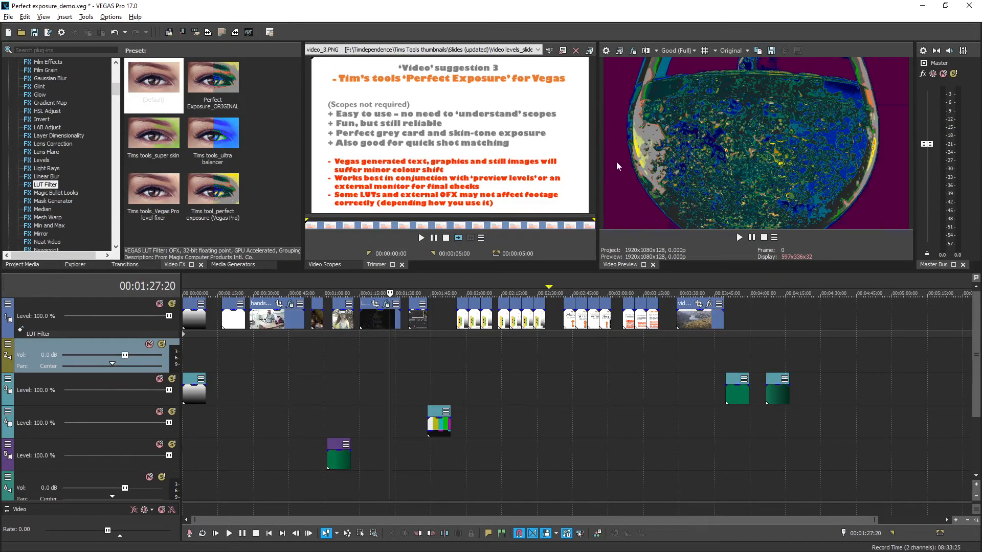
# Step: Examine the false-colour LUT preview on the LG 4K demo clip at 00:01:17:21 and the forest portrait at 00:01:03:10
pyautogui.click(646, 51)
pyautogui.click(646, 52)
pyautogui.click(383, 338)
pyautogui.click(366, 334)
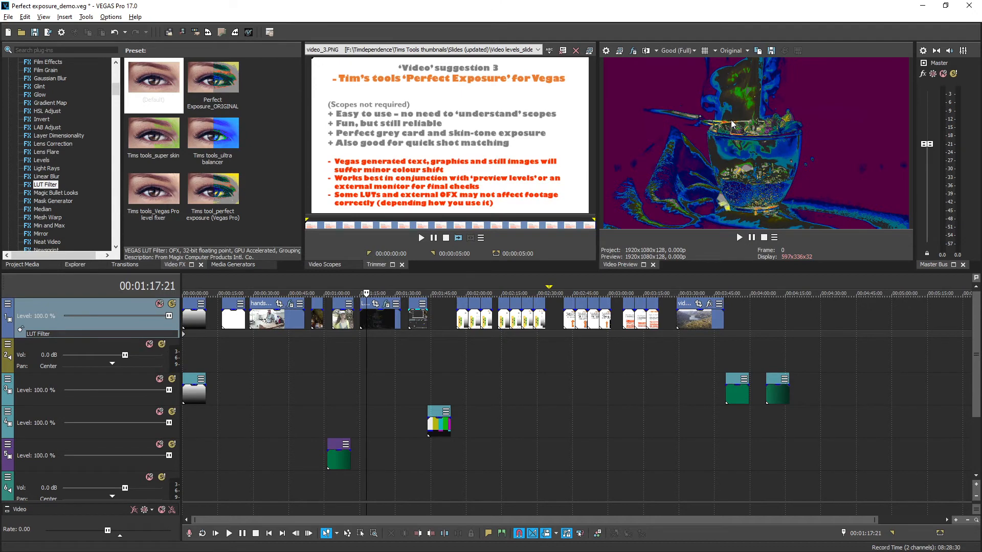
pyautogui.click(342, 336)
pyautogui.click(332, 336)
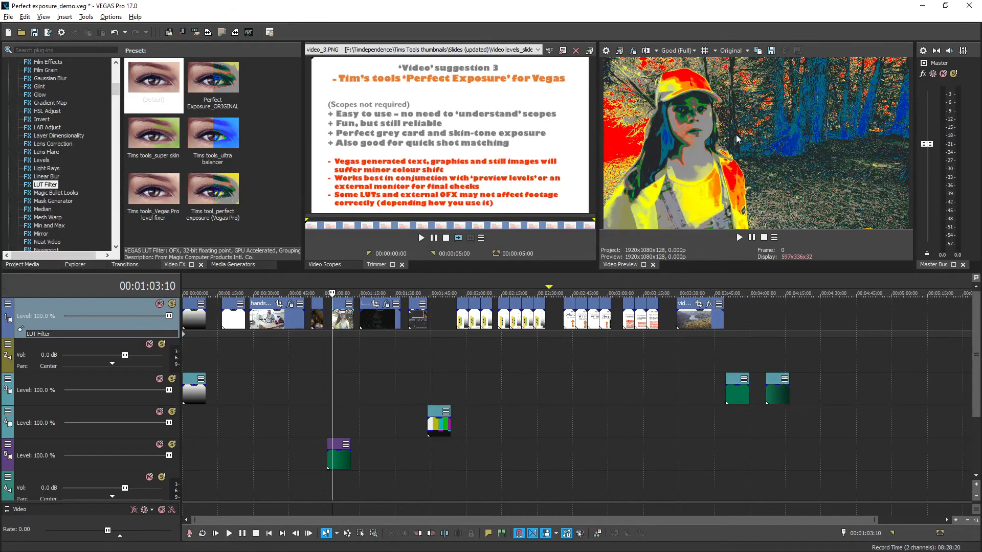
# Step: Select clip C0245 at 00:01:03:24, show its color grading controls and the waveform scope, and set the Gain Y level to 0.92
pyautogui.scroll(4, 347, 358)
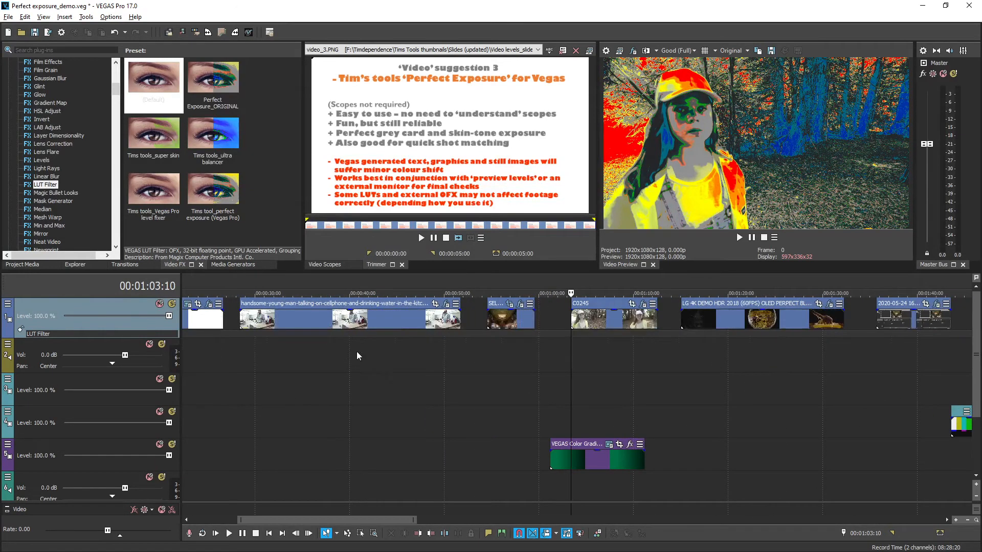
pyautogui.click(576, 318)
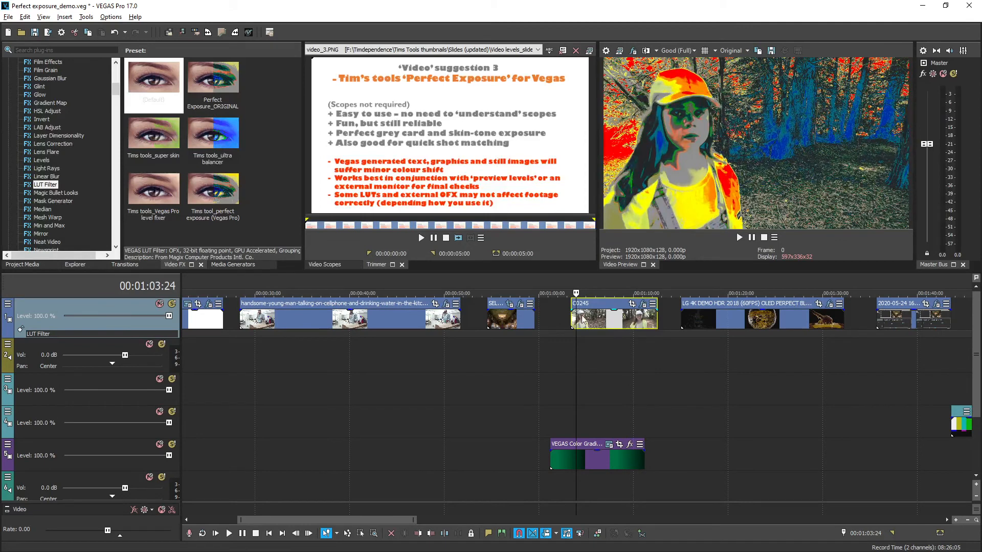
pyautogui.hotkey('alt', 'd')
pyautogui.press('d')
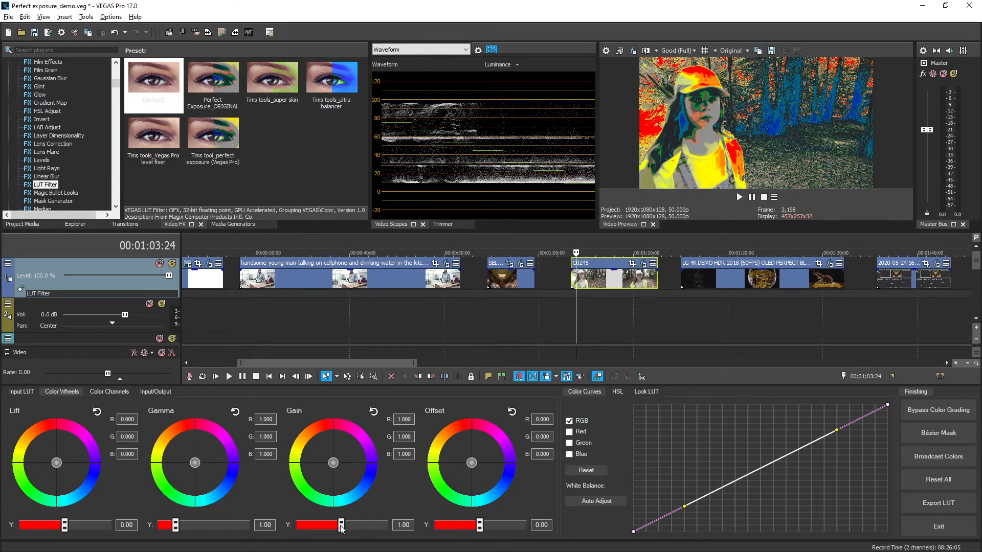
pyautogui.moveTo(341, 527); pyautogui.dragTo(341, 529)
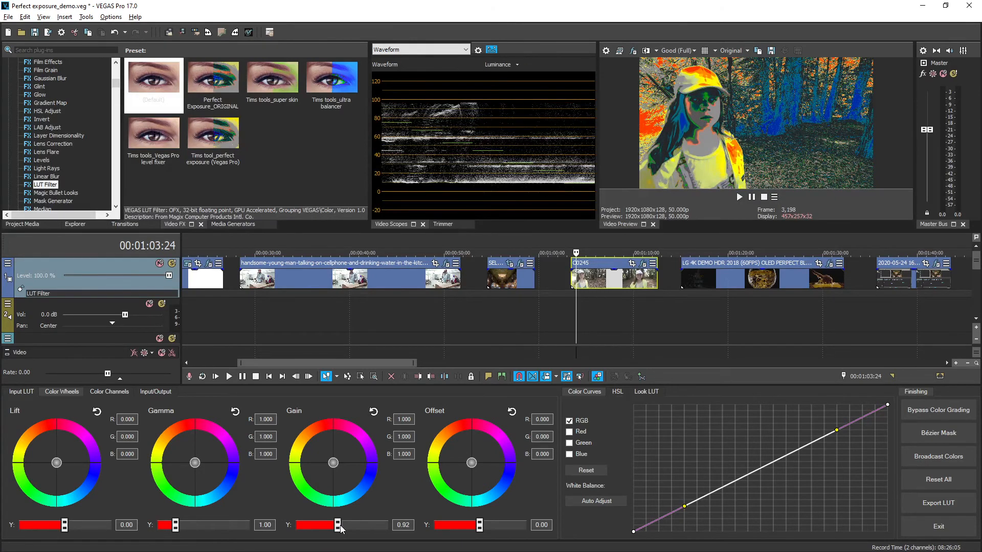
pyautogui.moveTo(339, 525); pyautogui.dragTo(339, 525)
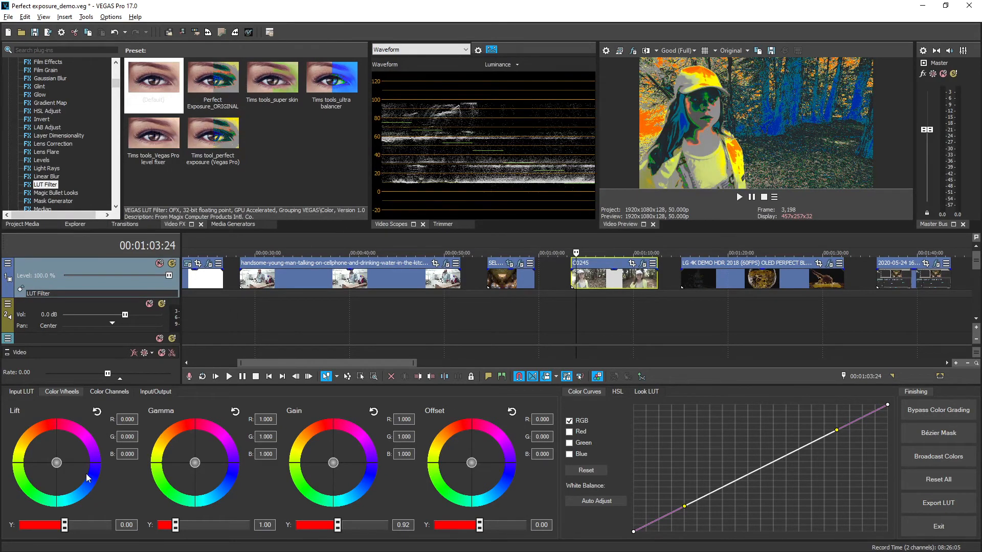
# Step: Lower the Lift Y level of clip C0245 to -0.08
pyautogui.scroll(-2, 65, 526)
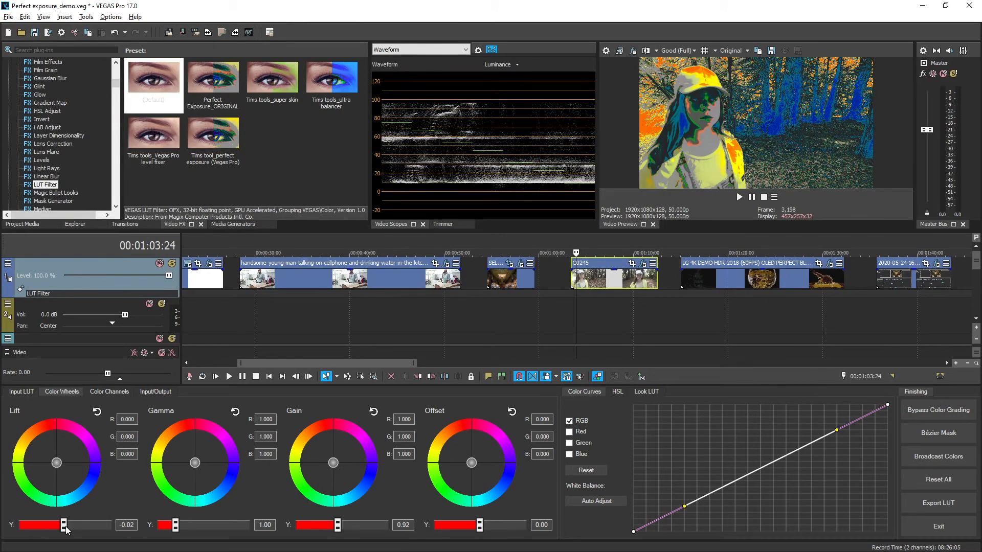
pyautogui.scroll(-2, 66, 526)
pyautogui.scroll(-3, 66, 528)
pyautogui.scroll(-1, 66, 530)
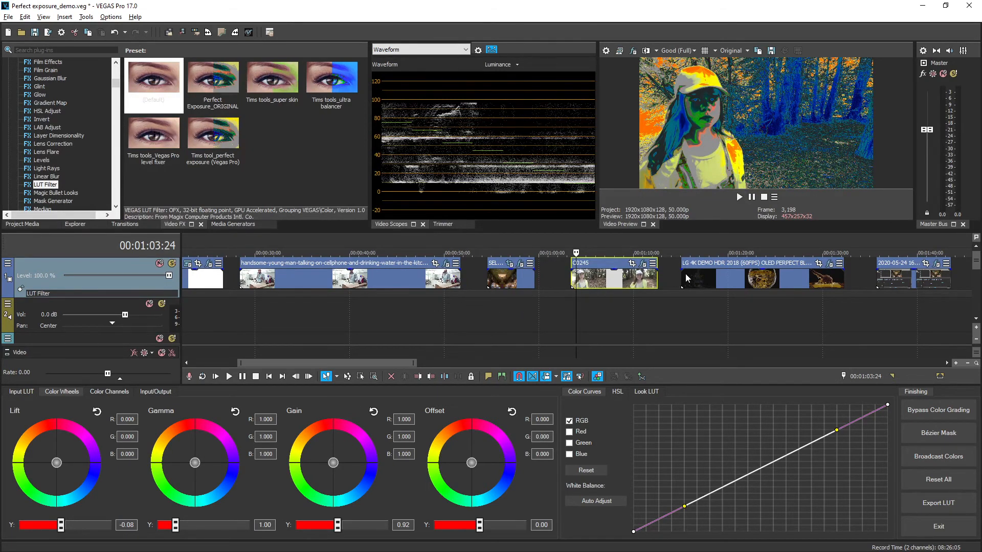
# Step: Close the video scopes and grade the library clip at 00:00:56:12 with Gain Y at 0.92 and Lift Y at 0.07
pyautogui.click(505, 276)
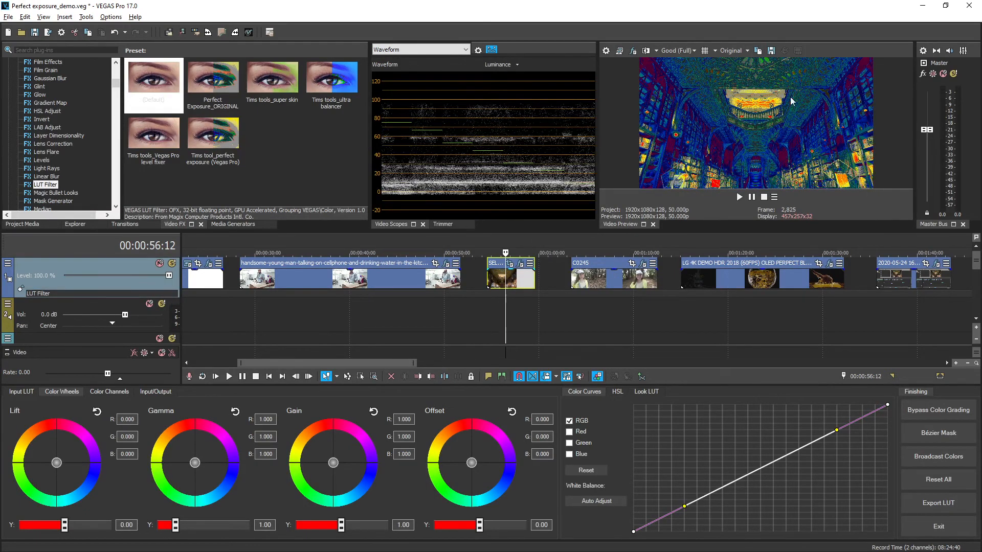
pyautogui.click(423, 224)
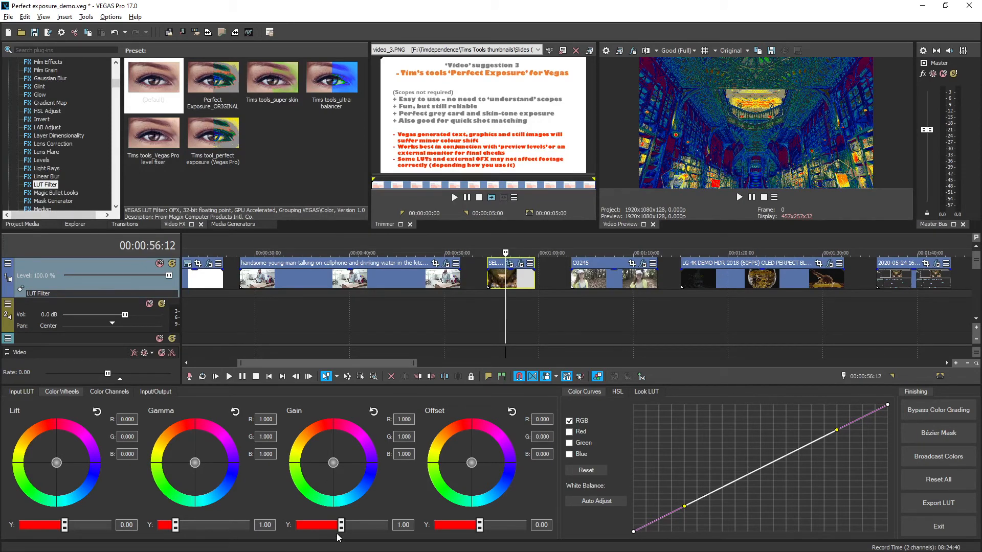
pyautogui.moveTo(342, 525); pyautogui.dragTo(342, 526)
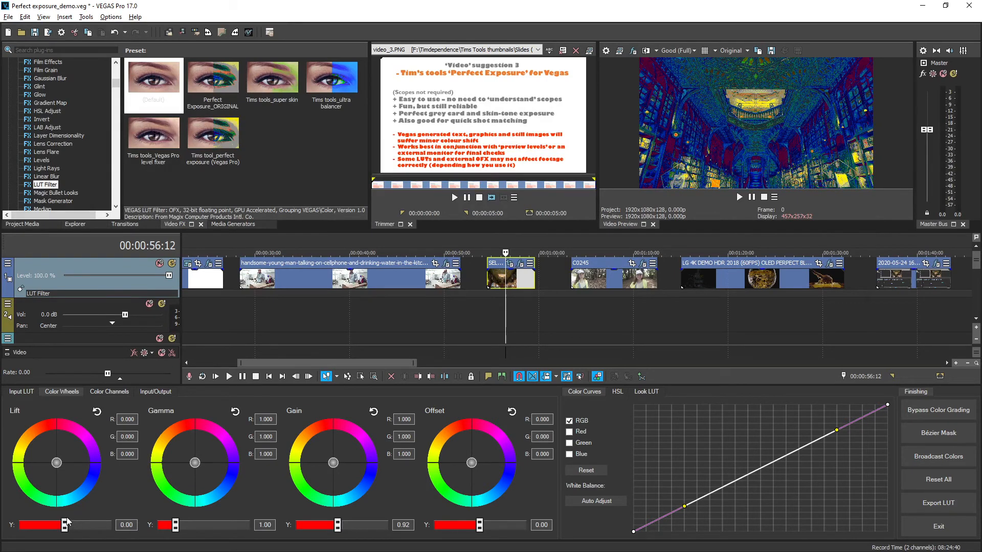
pyautogui.moveTo(67, 519); pyautogui.dragTo(65, 527)
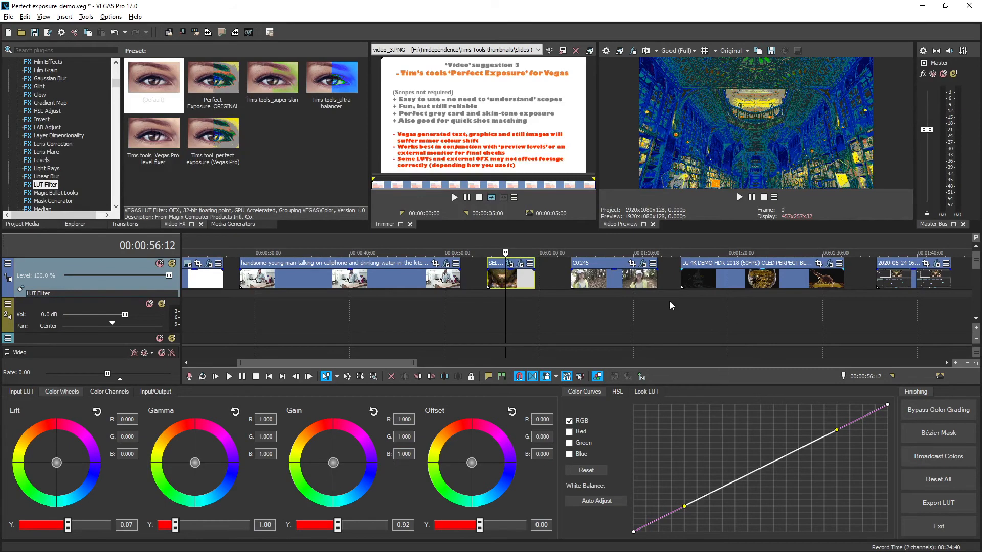
# Step: Examine the LUT preview on the beer glass clip at 00:01:24:00 and the screen recording clip at 00:01:39:07
pyautogui.click(768, 301)
pyautogui.scroll(-2, 775, 289)
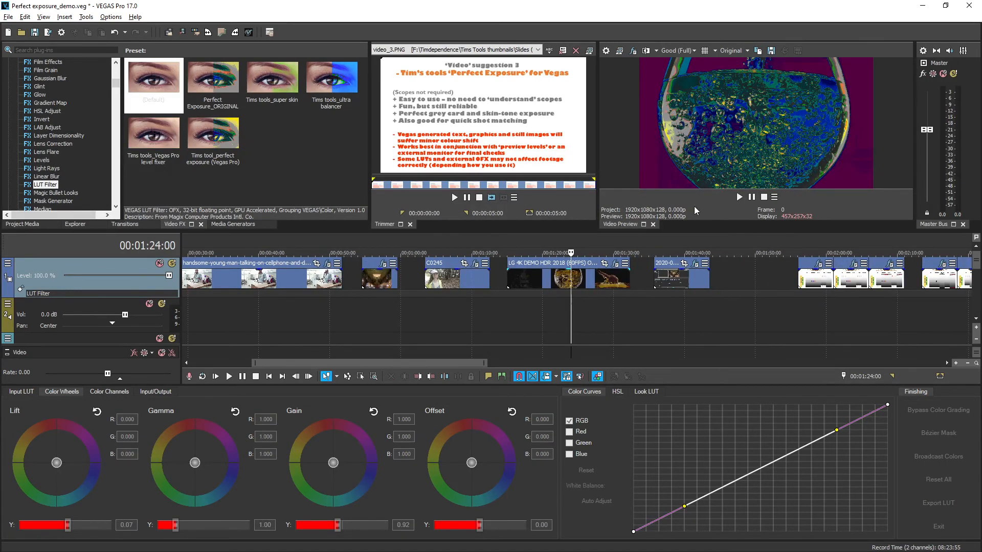
pyautogui.click(680, 295)
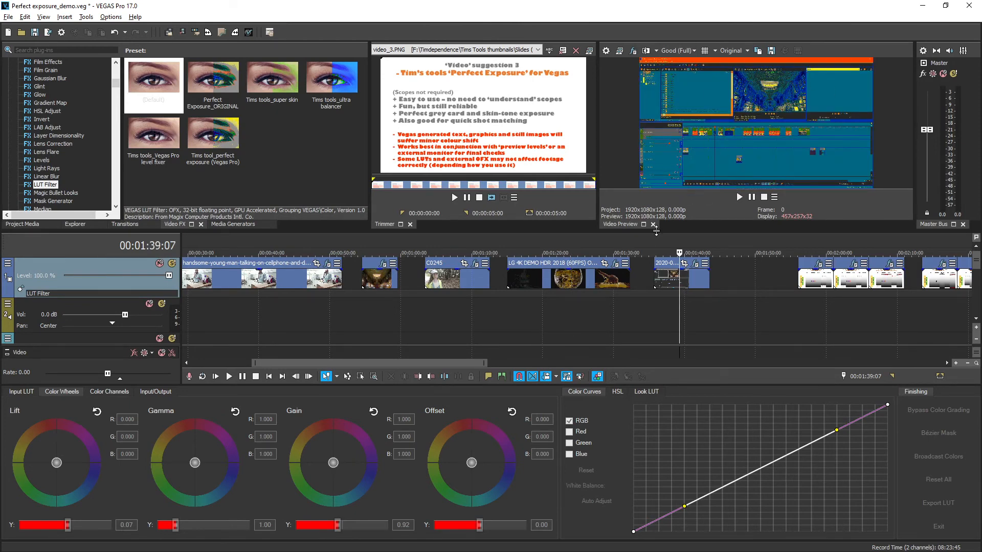
# Step: Grade the lake landscape clip at 00:03:38:15 with Lift Y at -0.09 and Gain Y at 1.01
pyautogui.click(663, 284)
pyautogui.scroll(-5, 686, 293)
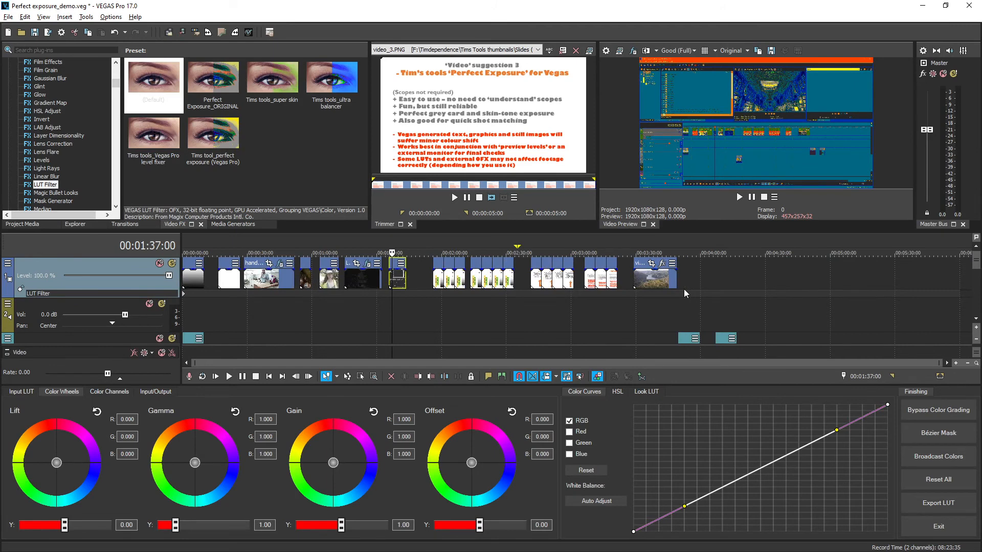
pyautogui.click(653, 296)
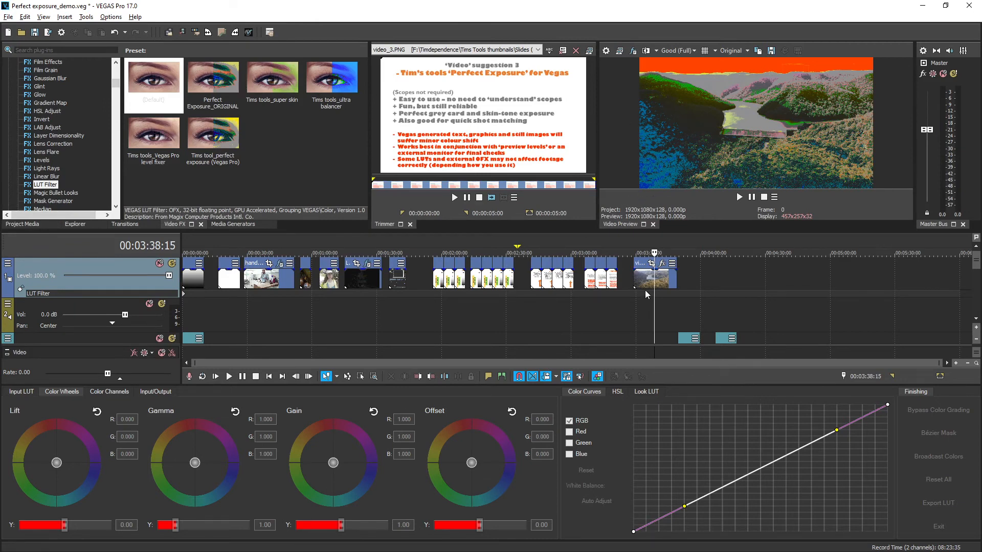
pyautogui.click(646, 275)
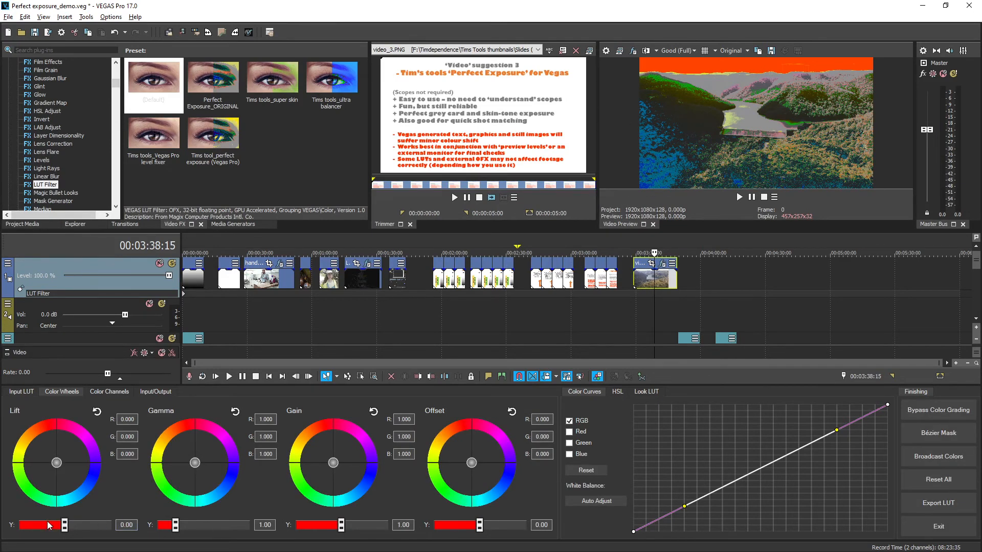
pyautogui.moveTo(63, 529); pyautogui.dragTo(62, 529)
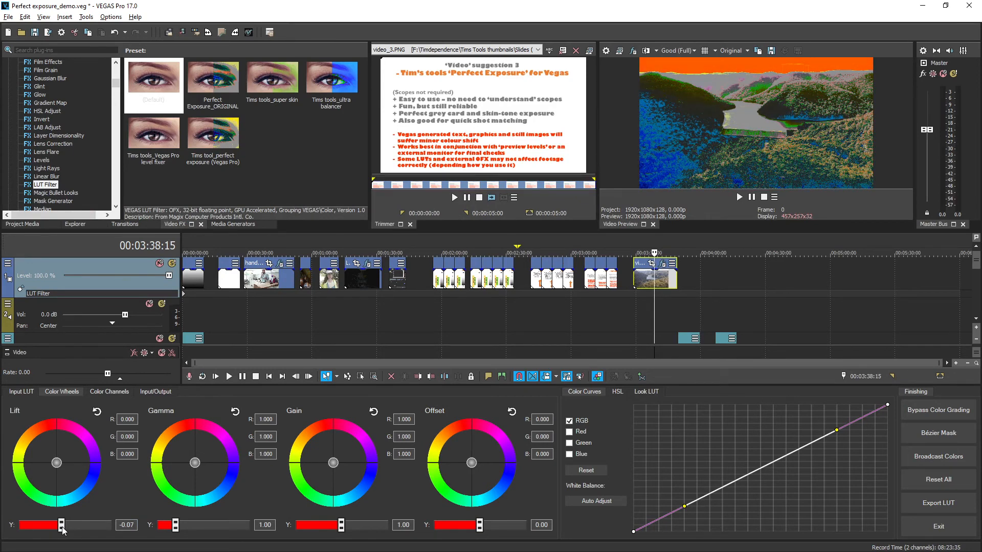
pyautogui.moveTo(64, 531); pyautogui.dragTo(64, 530)
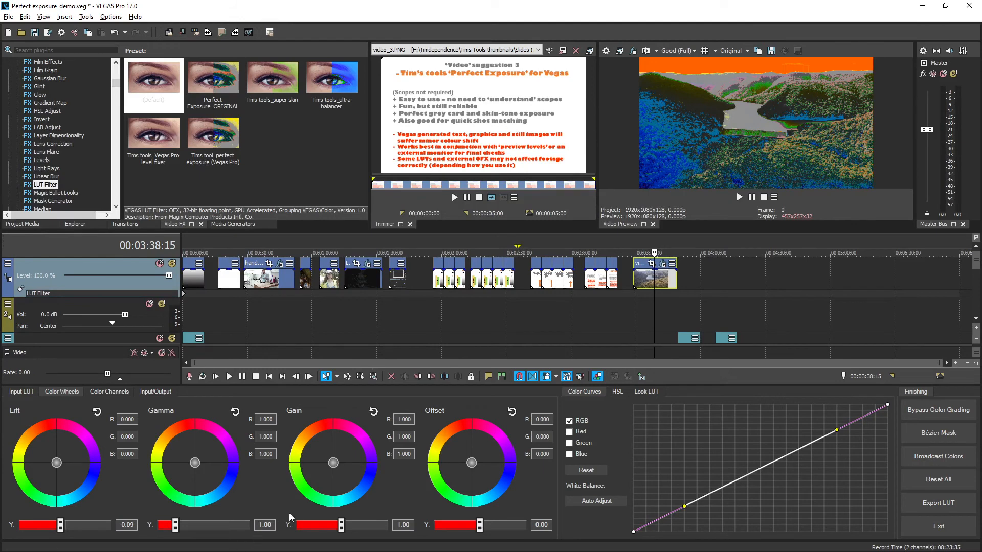
pyautogui.moveTo(341, 525); pyautogui.dragTo(342, 526)
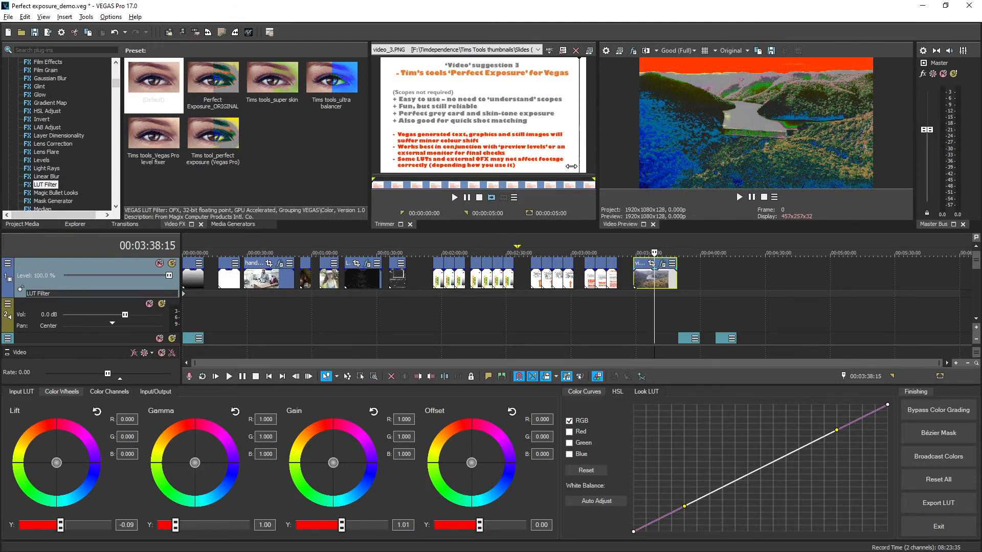
# Step: Disable the LUT Filter in the Track 1 effects chain and close the Video Track FX window
pyautogui.click(7, 263)
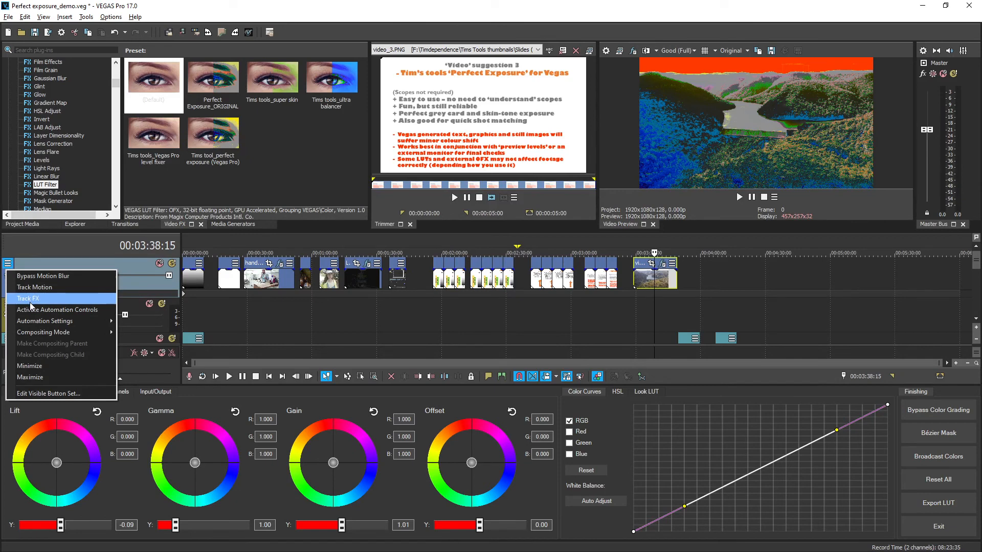
pyautogui.click(44, 299)
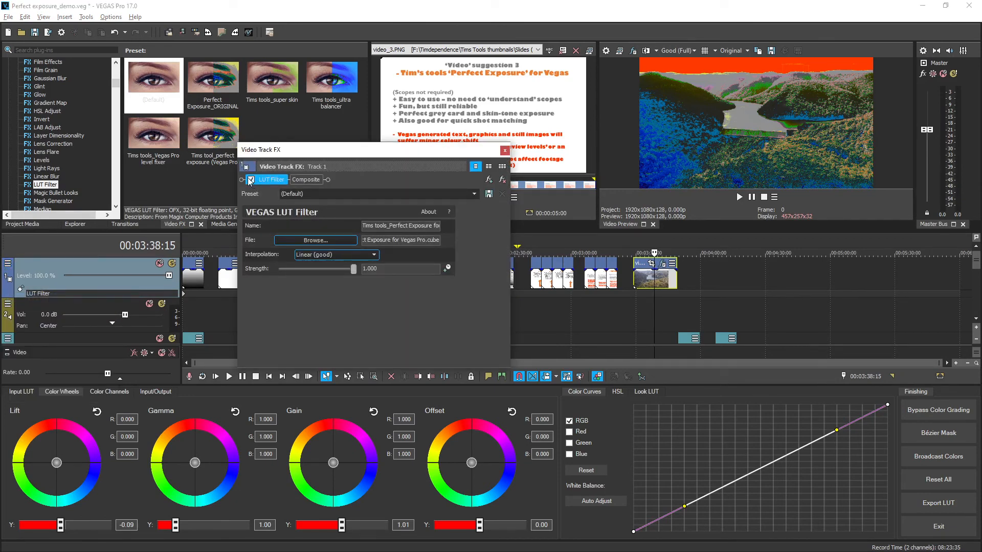
pyautogui.click(251, 180)
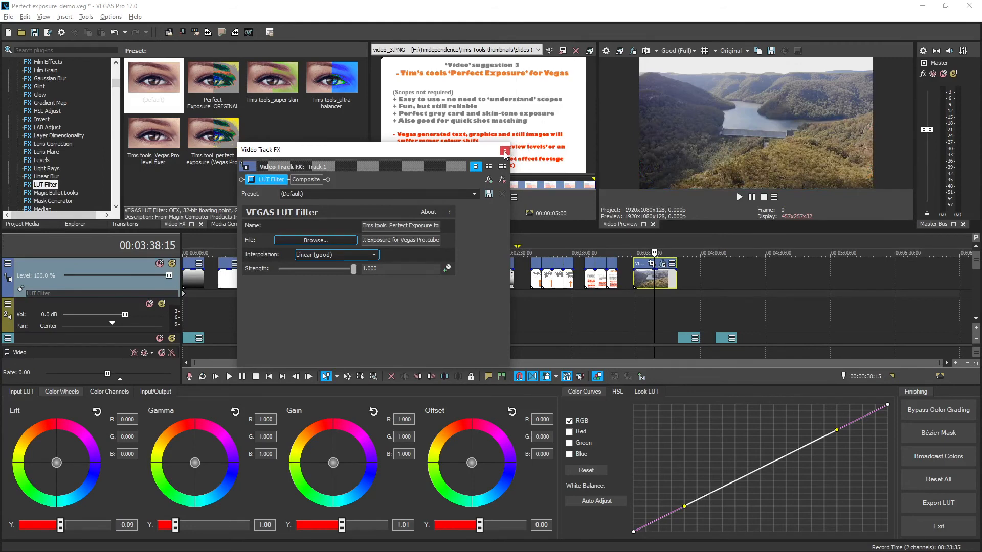
pyautogui.click(505, 151)
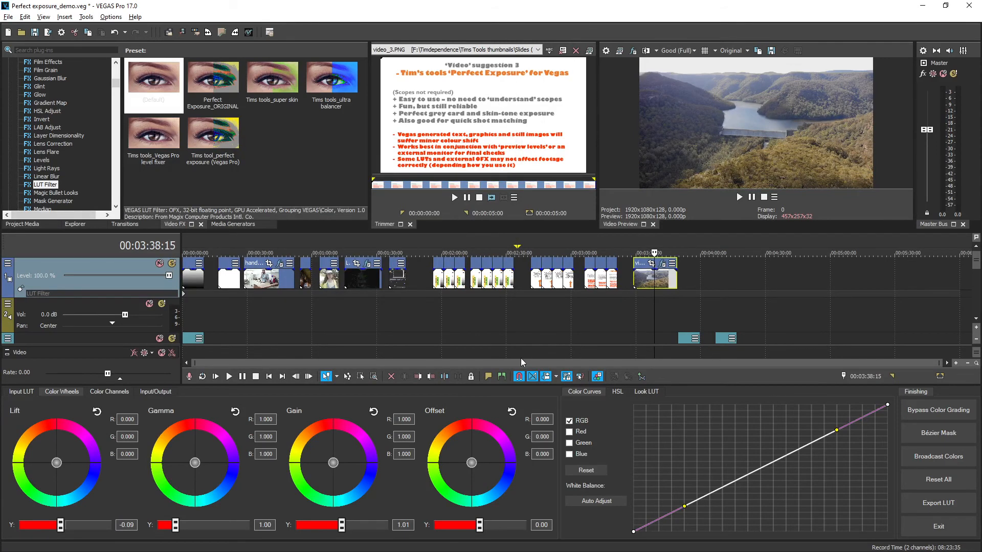
# Step: View the honey clip at 00:01:29:07 and clip C0245 at 00:01:09:10, and switch the preview levels to PC
pyautogui.click(375, 301)
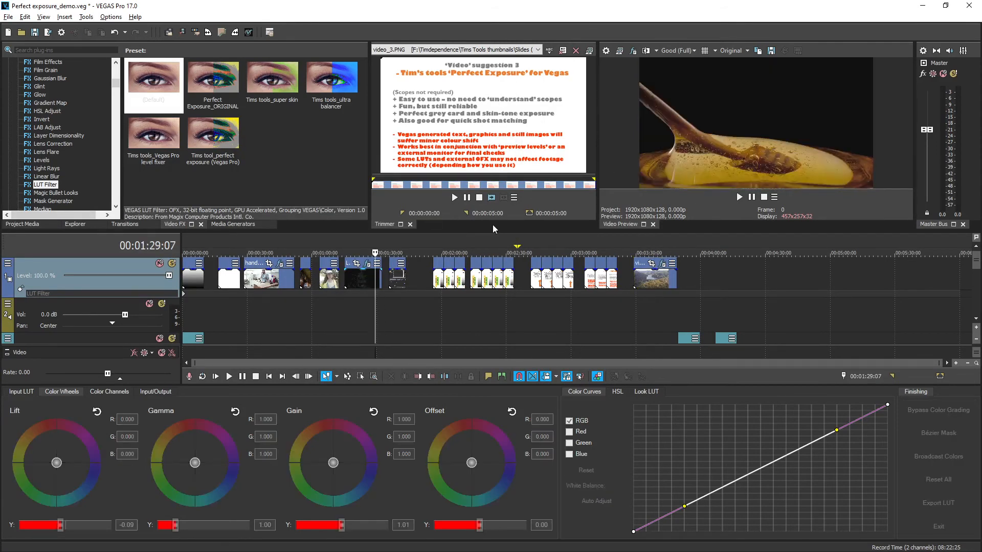
pyautogui.click(333, 301)
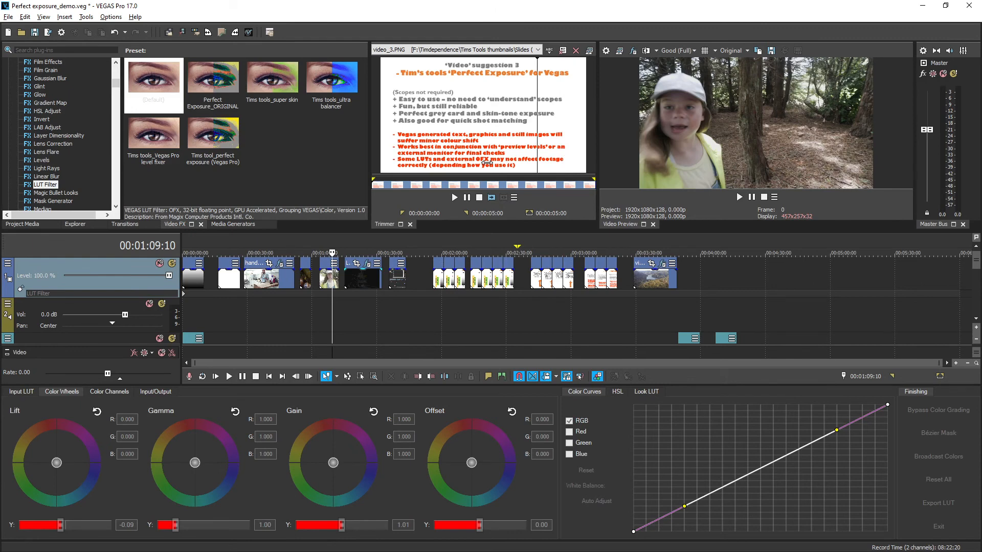
pyautogui.click(739, 50)
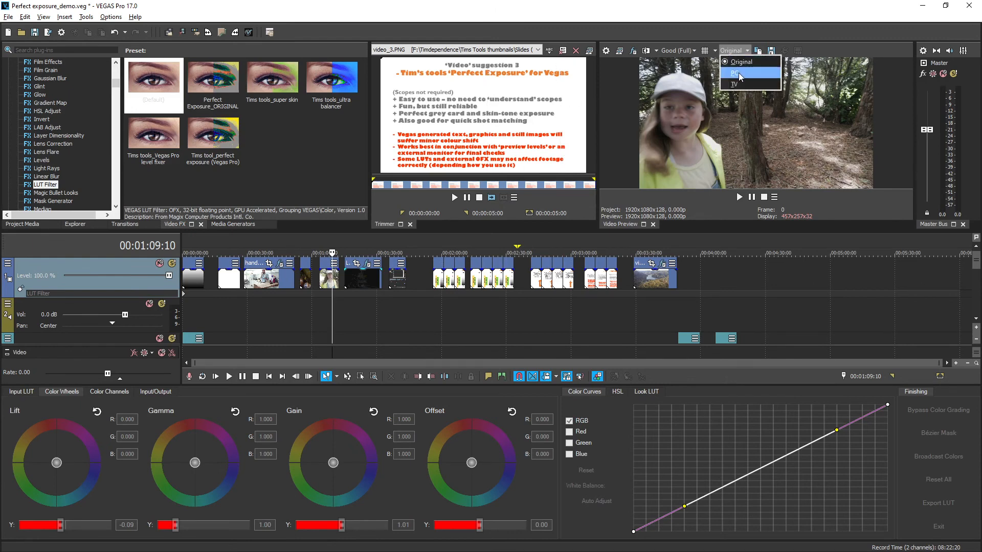
pyautogui.click(738, 74)
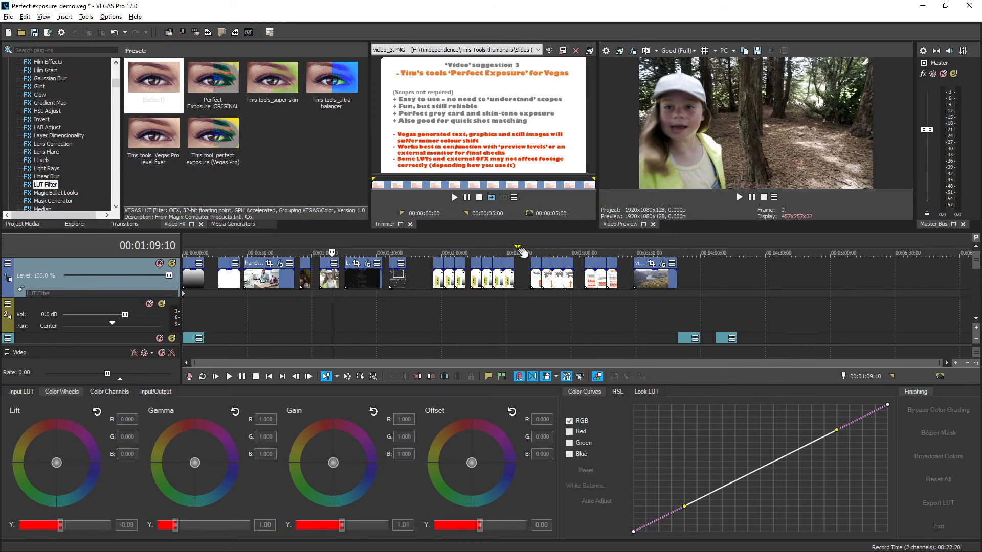
# Step: Exit the color grading controls, move to 00:01:06:02 in clip C0245, and set the preview levels to Original
pyautogui.click(354, 282)
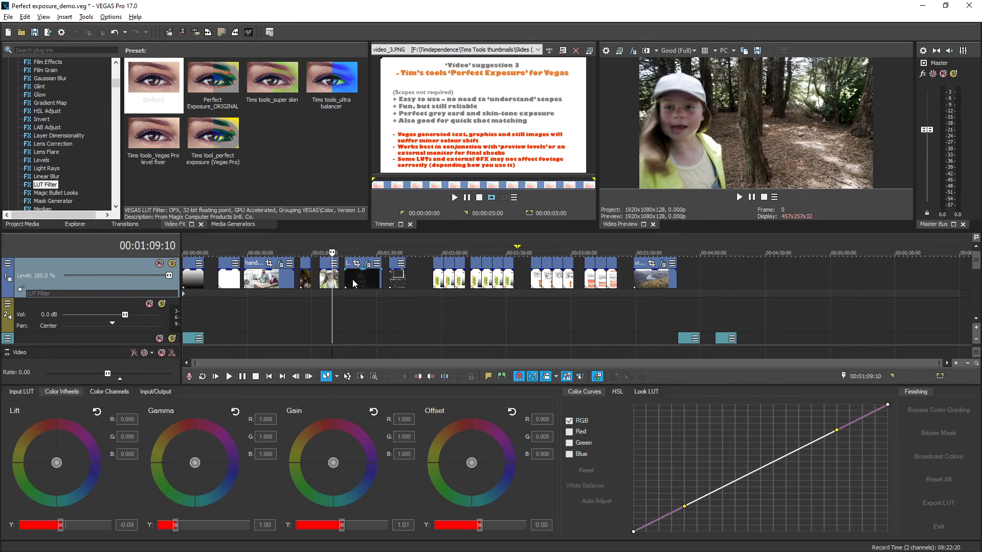
pyautogui.click(962, 528)
pyautogui.click(325, 340)
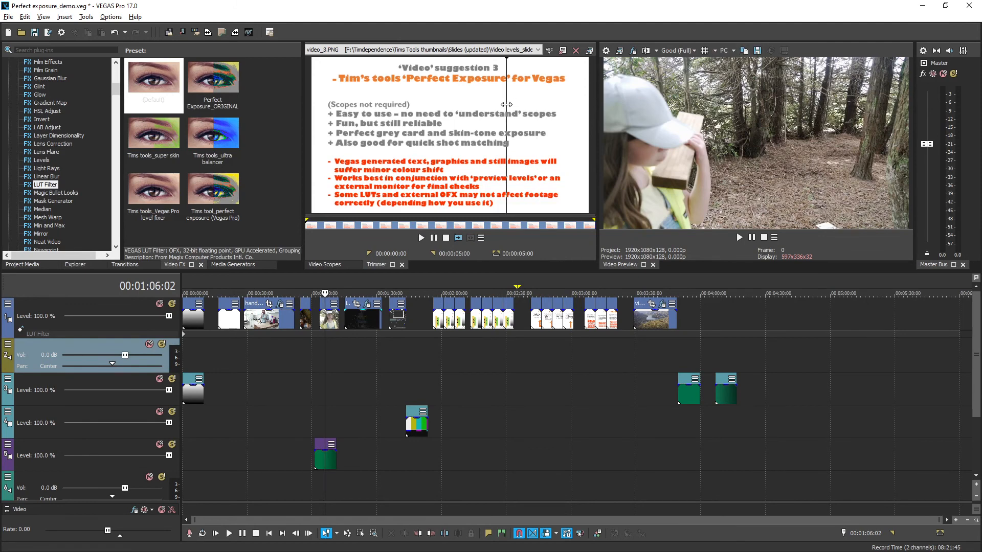
pyautogui.click(734, 53)
pyautogui.click(739, 69)
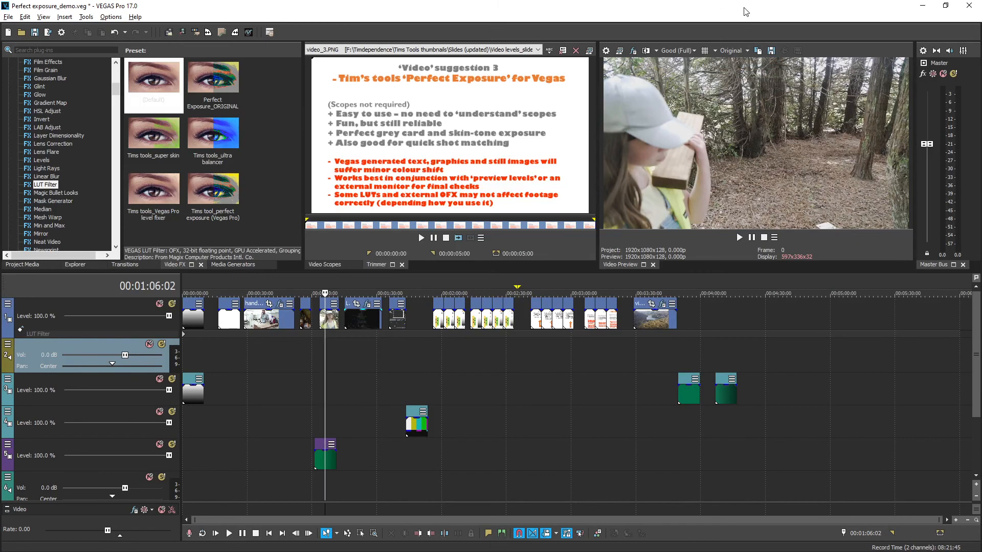
# Step: Show the waveform scope and examine the levels at 00:01:06:02, 00:00:56:09 and 00:00:35:01
pyautogui.click(336, 266)
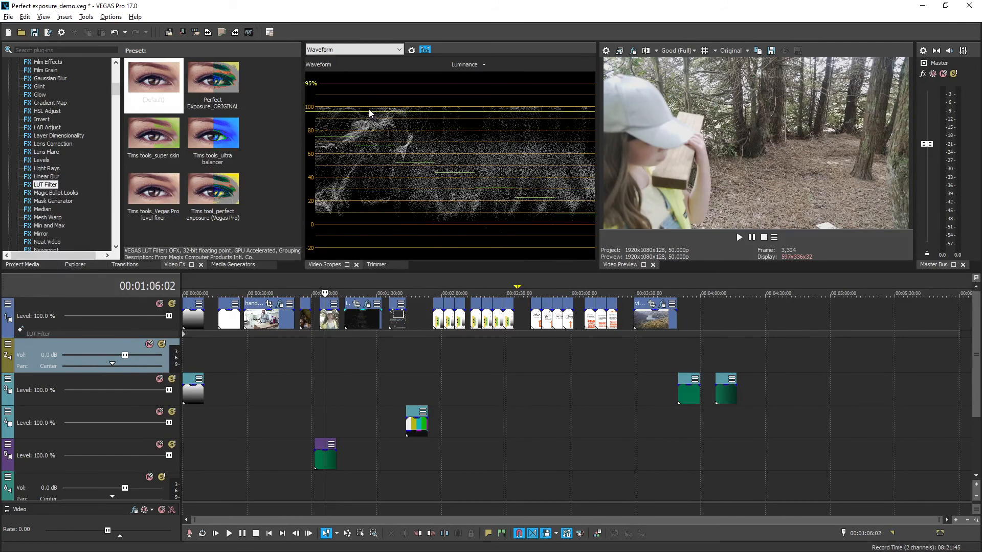
pyautogui.click(304, 346)
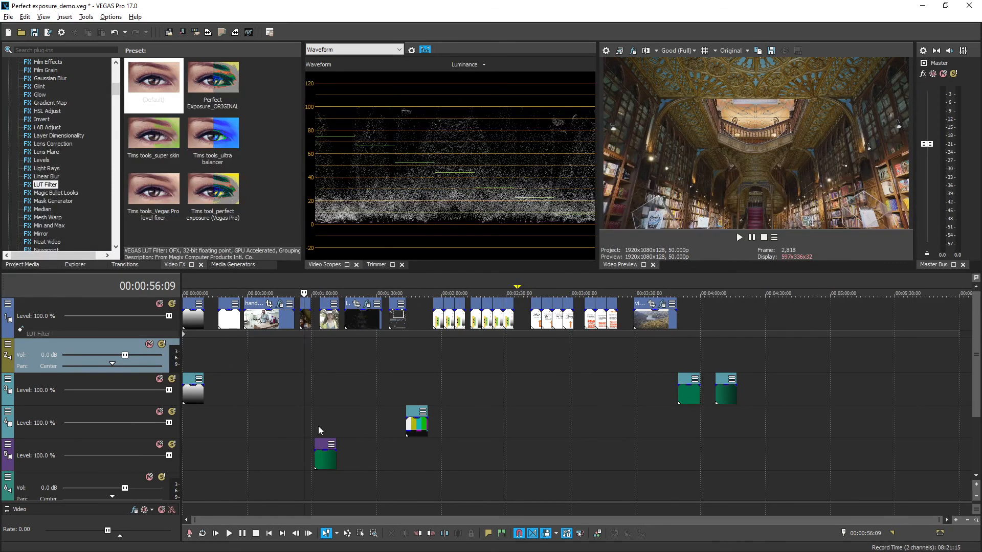
pyautogui.click(258, 347)
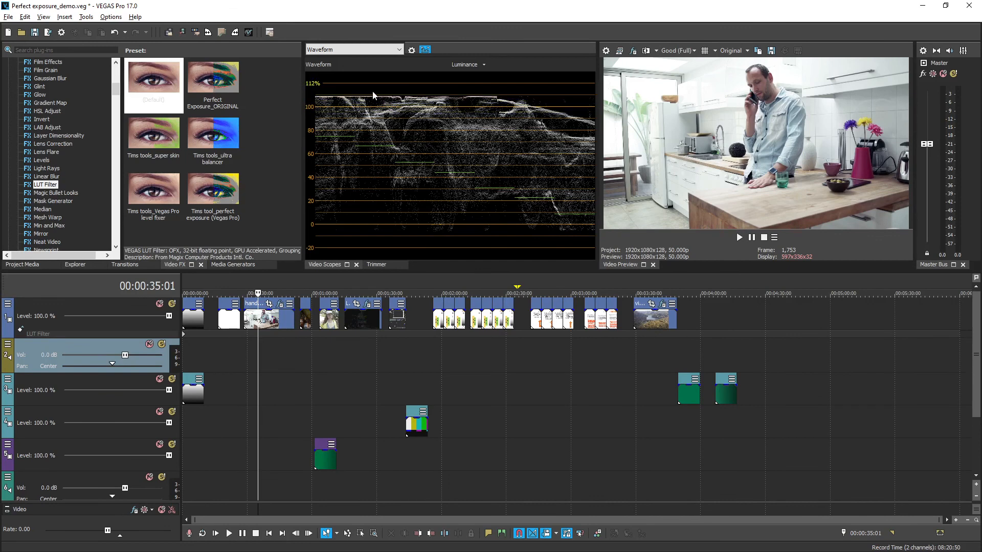
# Step: Review the 'Video' suggestion 3 slide about Perfect Exposure at 00:03:16:06 and 00:03:20:00
pyautogui.click(609, 340)
pyautogui.scroll(2, 609, 341)
pyautogui.scroll(1, 587, 333)
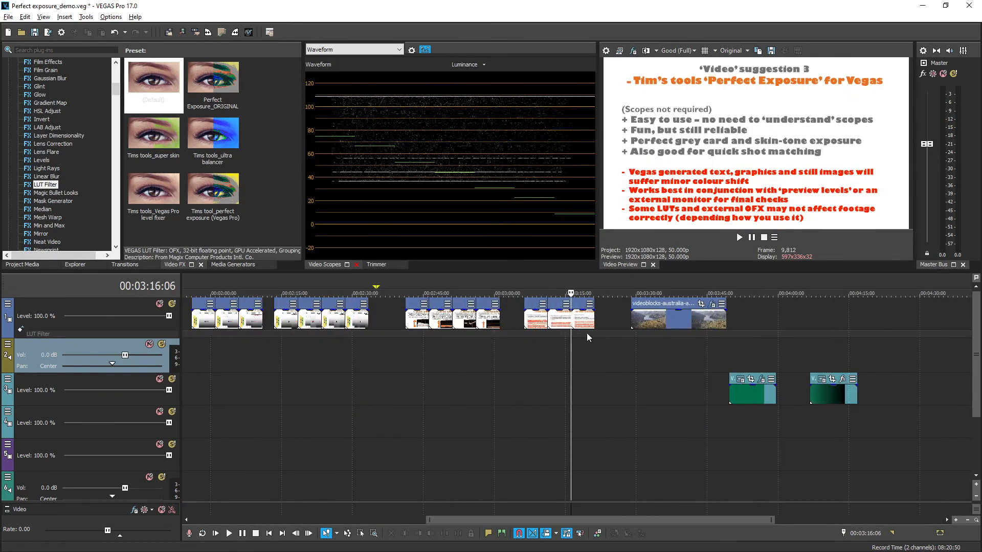
pyautogui.click(588, 335)
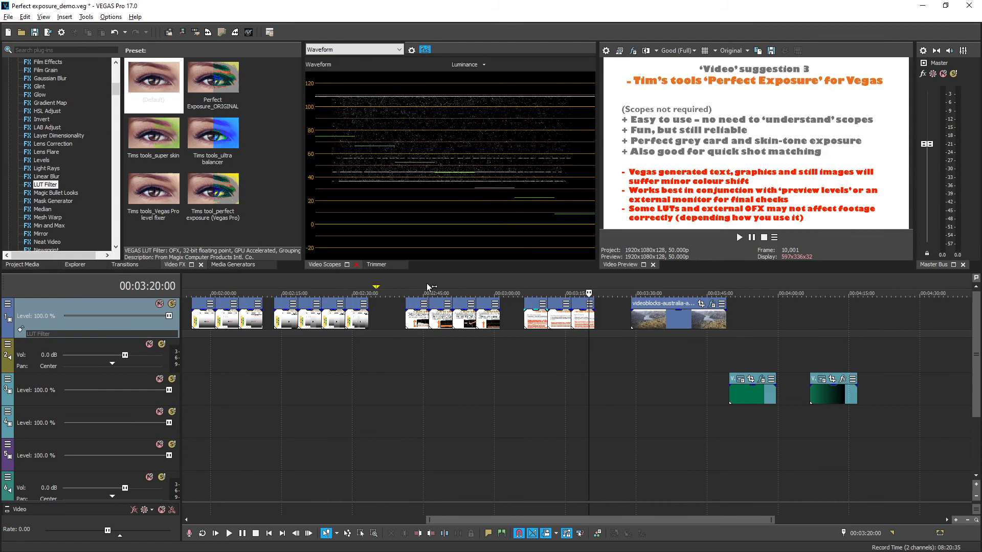
pyautogui.scroll(-3, 360, 383)
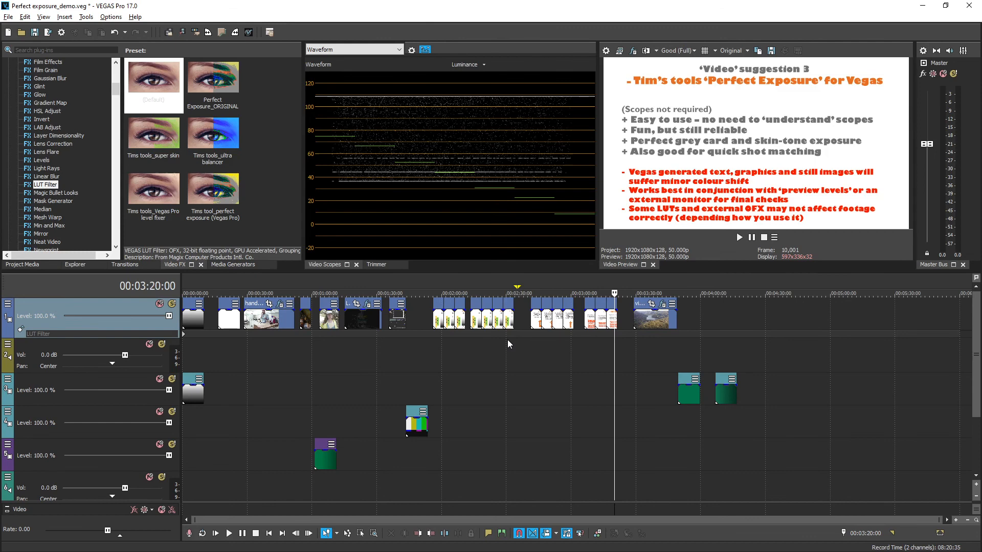
# Step: Examine the waveform of clip C0245 at 00:01:07:18 and 00:01:05:05
pyautogui.click(370, 352)
pyautogui.click(328, 350)
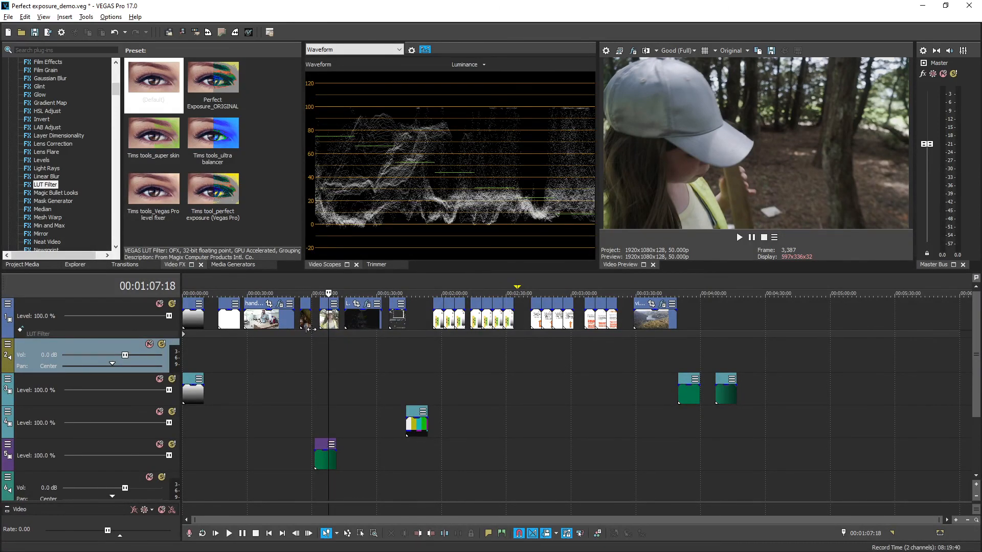
pyautogui.scroll(5, 327, 351)
pyautogui.click(548, 351)
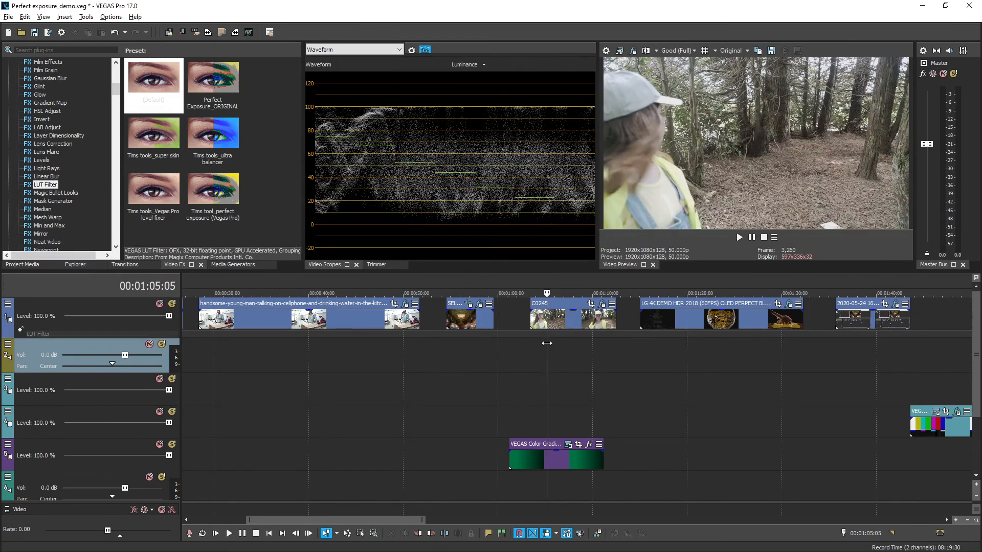